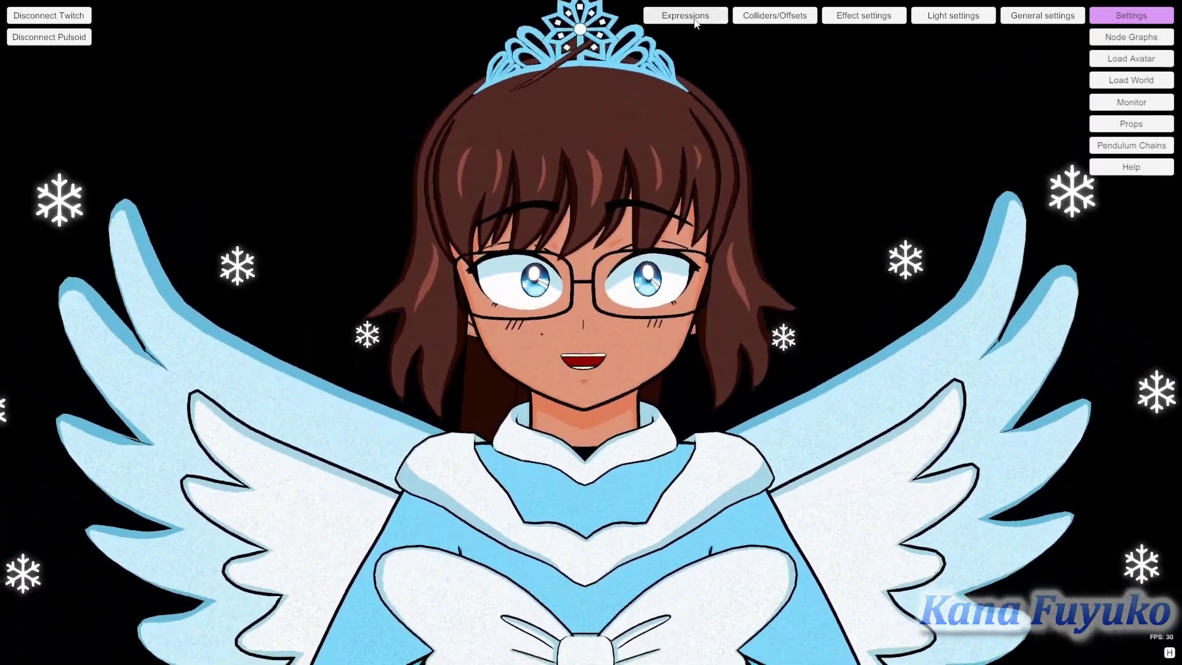
Open the expressions editor, place it beside the avatar's face, and display the Worry expression's settings.
{"action": "left_click", "coordinate": [686, 15]}
{"action": "left_click_drag", "start_coordinate": [626, 178], "coordinate": [346, 133]}
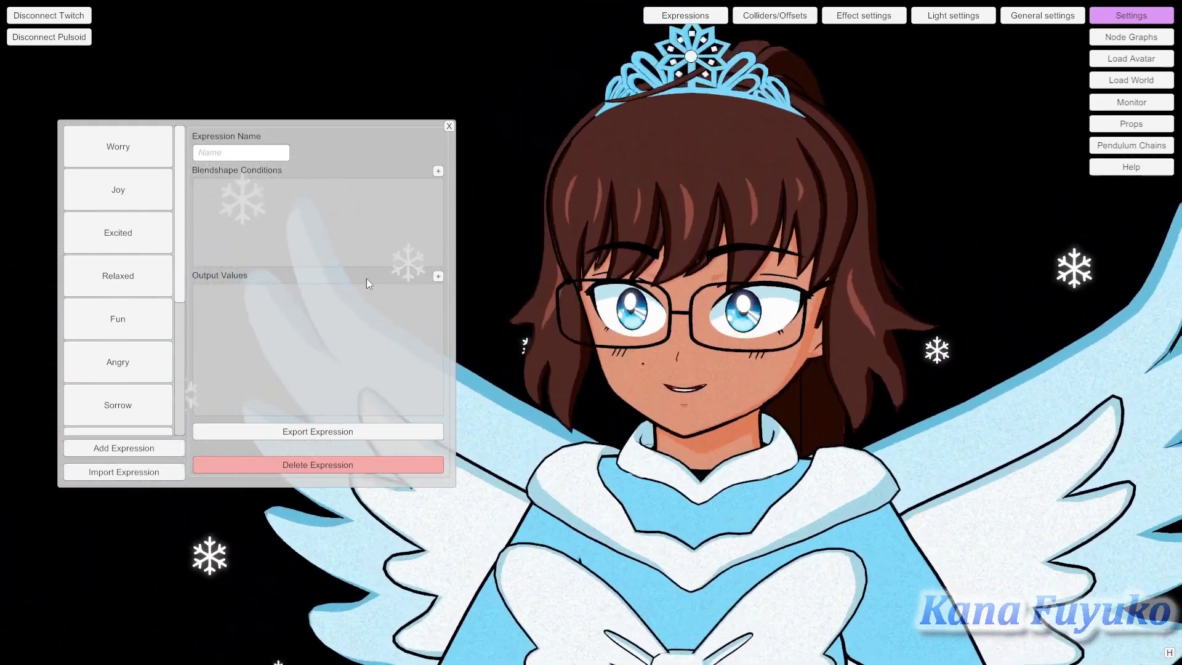
{"action": "left_click_drag", "start_coordinate": [363, 127], "coordinate": [420, 117]}
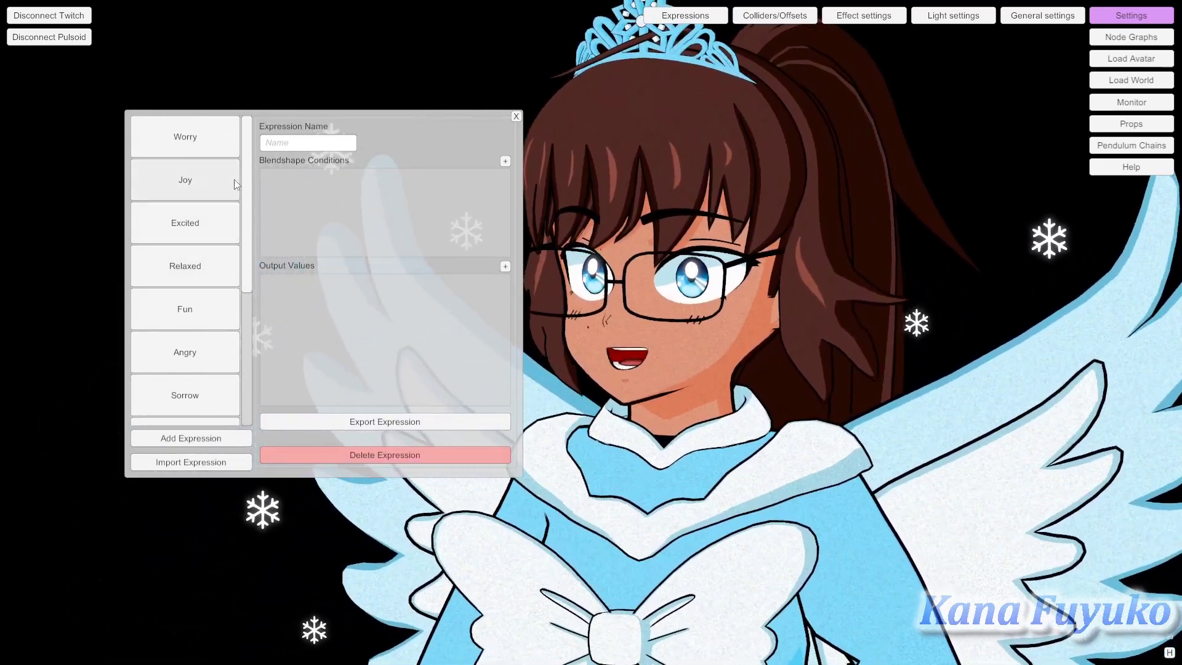
{"action": "left_click", "coordinate": [217, 142]}
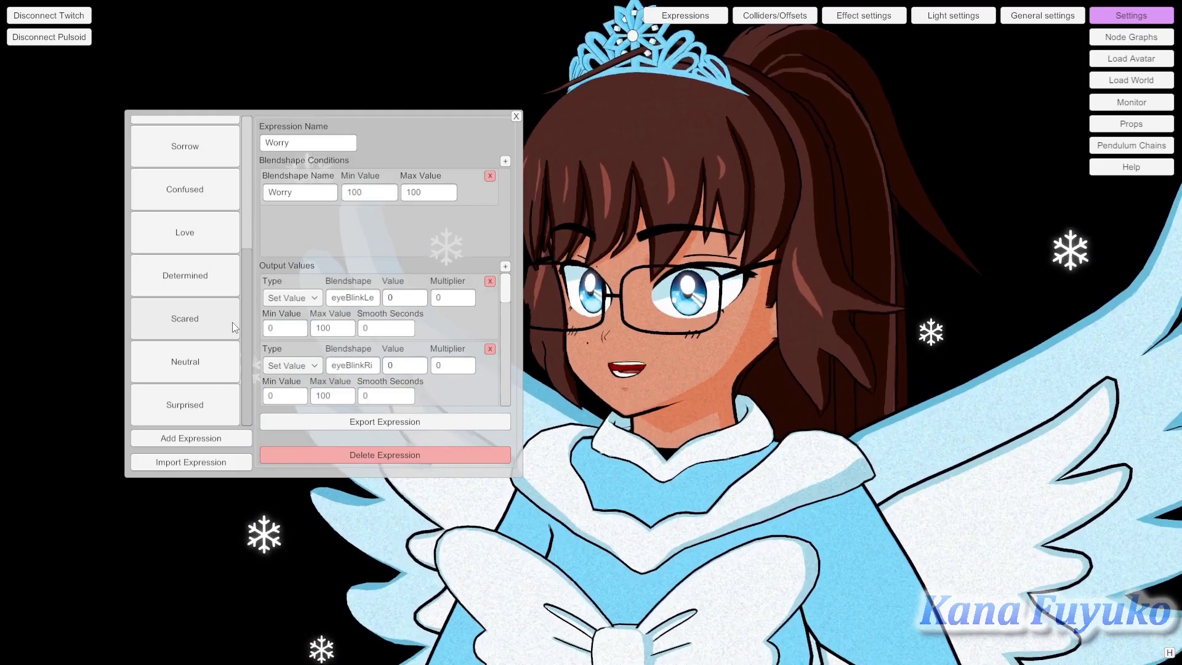
{"action": "scroll", "coordinate": [231, 283], "scroll_direction": "up", "scroll_amount": 5}
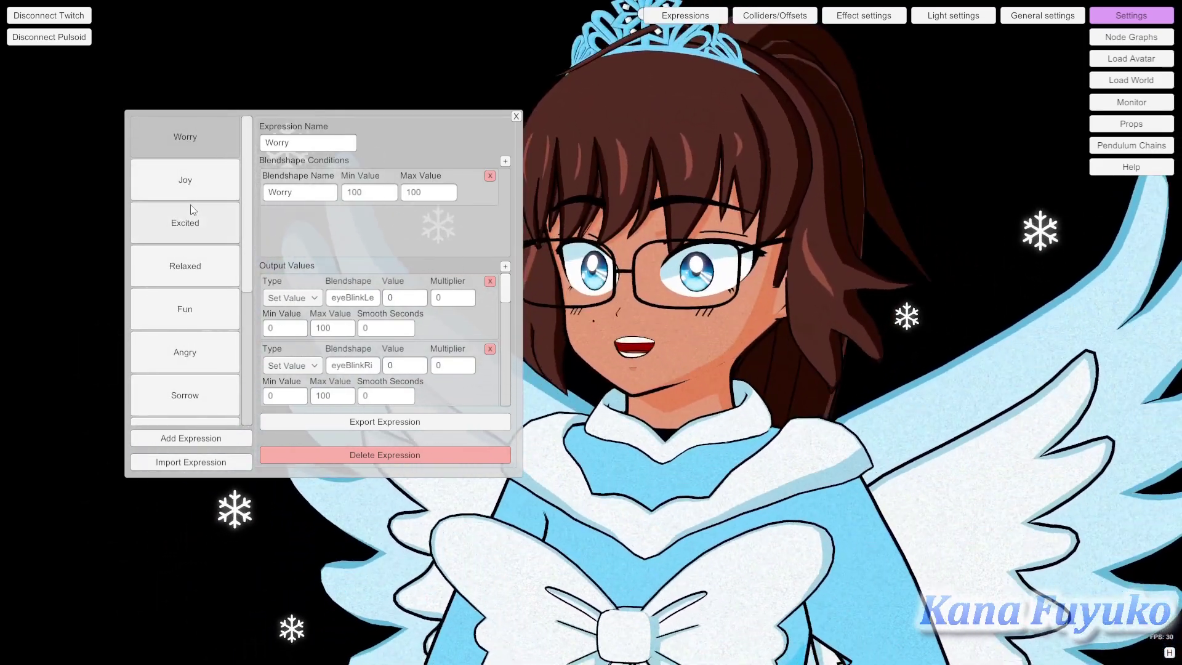
Display the Joy expression and examine its blendshape condition's name, minimum and maximum, plus the first output blendshape.
{"action": "left_click", "coordinate": [192, 167]}
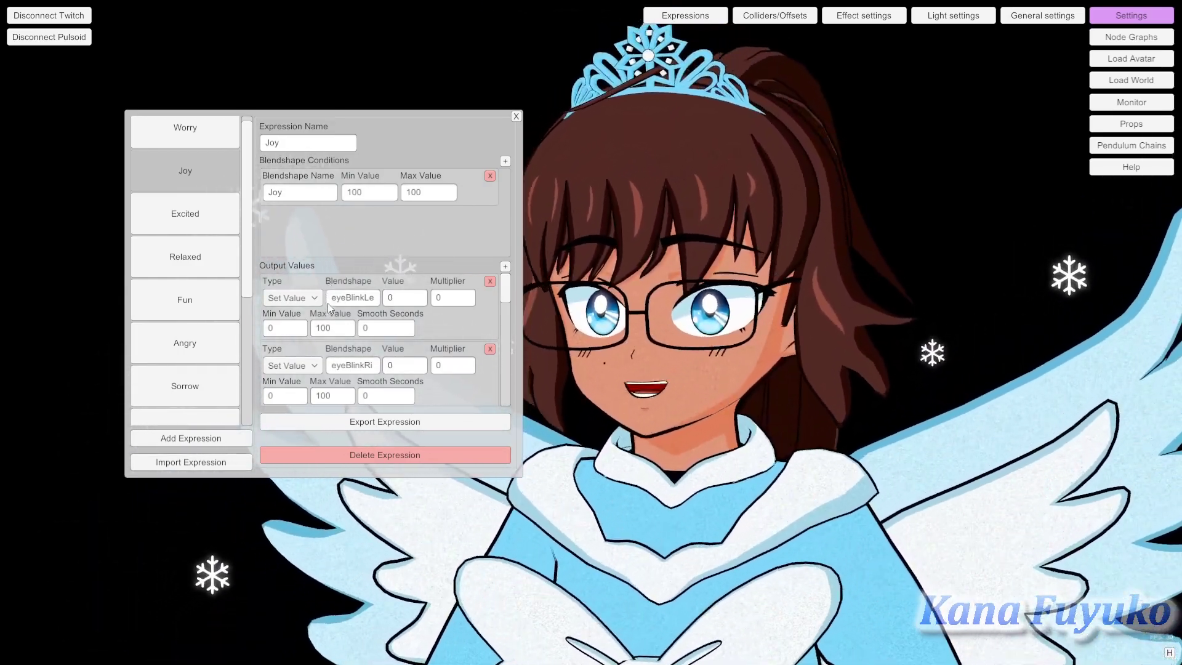
{"action": "left_click_drag", "start_coordinate": [375, 301], "coordinate": [357, 301]}
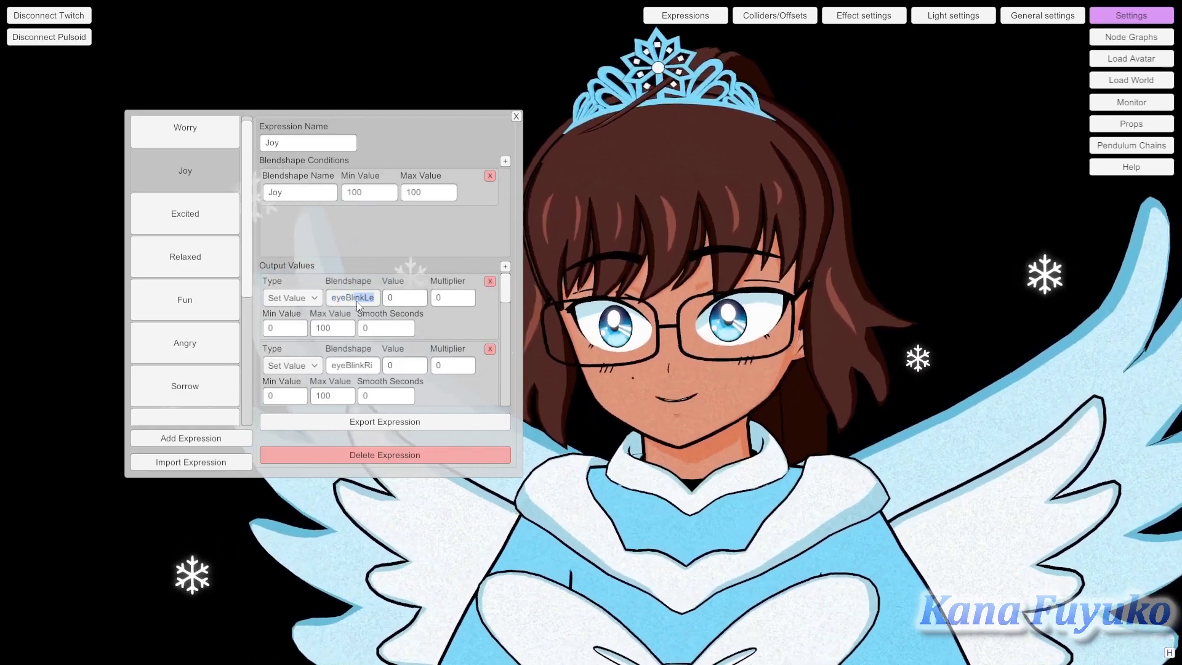
{"action": "left_click", "coordinate": [662, 306]}
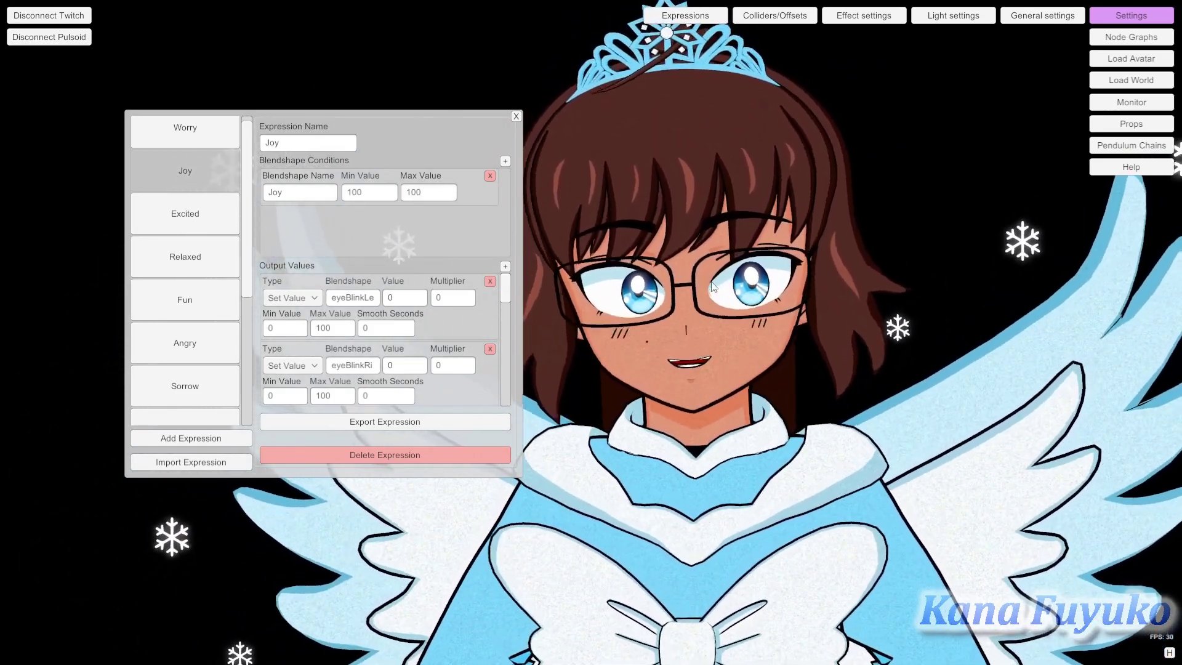
{"action": "left_click", "coordinate": [267, 196]}
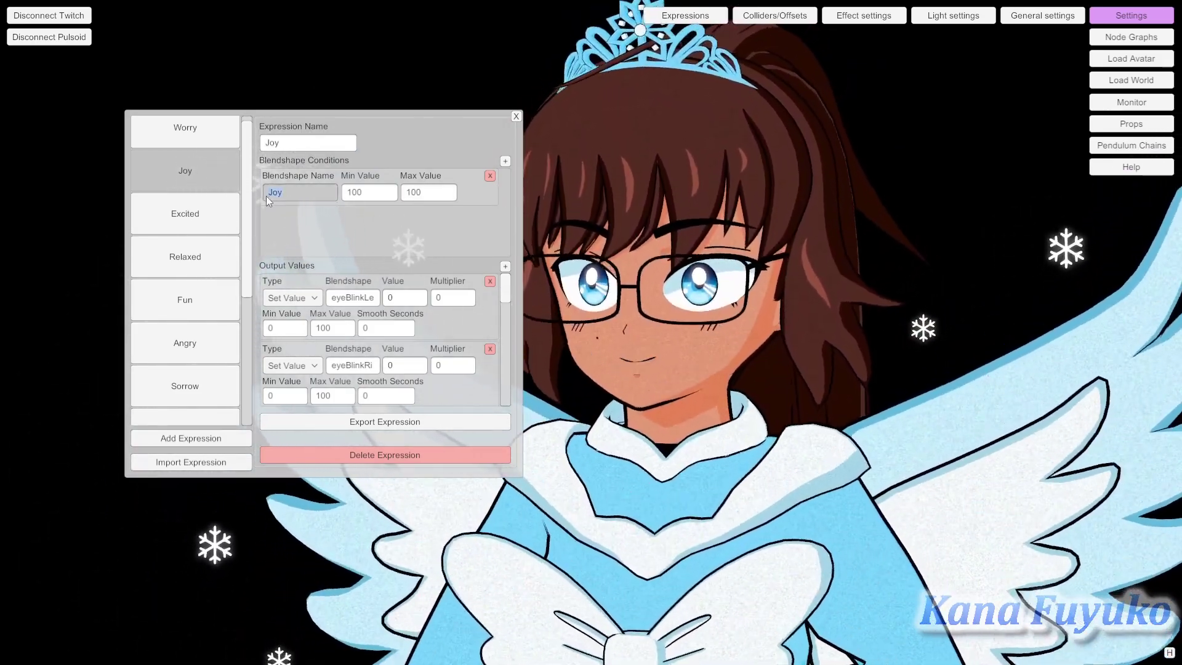
{"action": "left_click", "coordinate": [305, 197]}
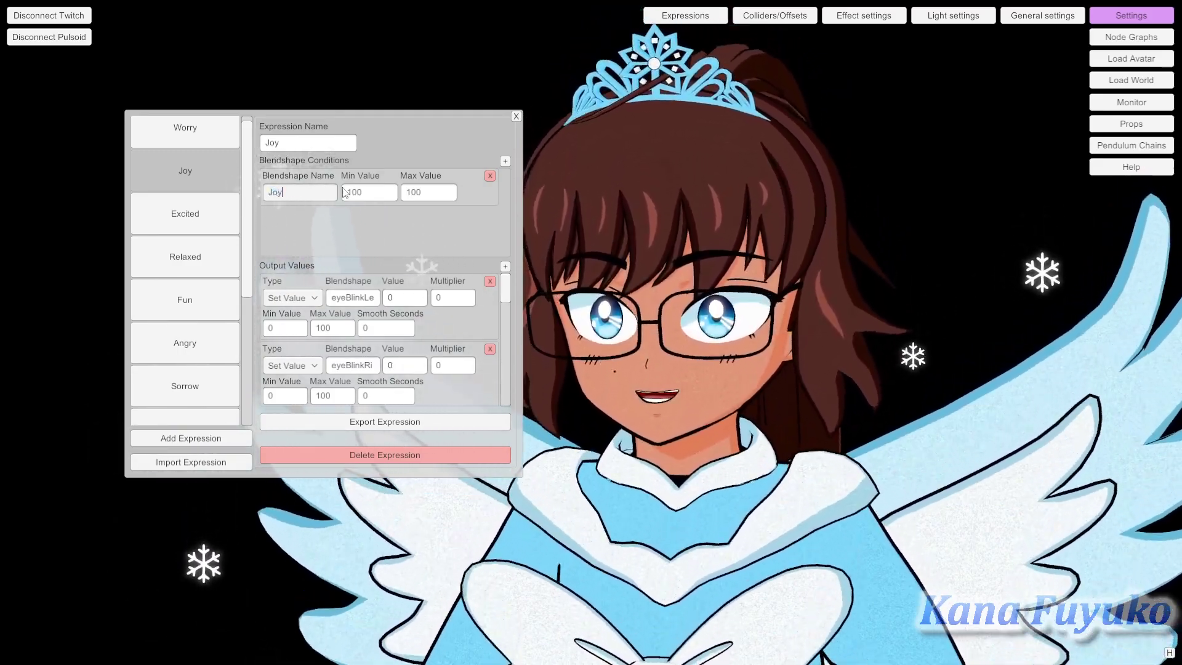
{"action": "left_click", "coordinate": [345, 196]}
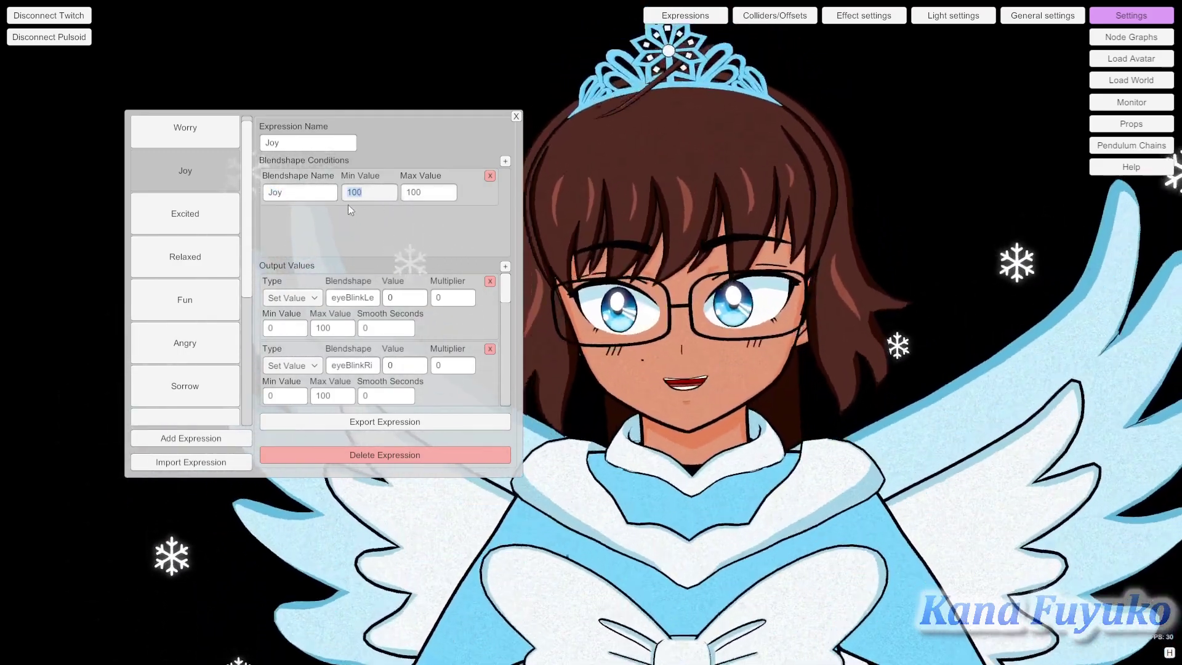
{"action": "left_click", "coordinate": [431, 194]}
{"action": "left_click", "coordinate": [422, 198]}
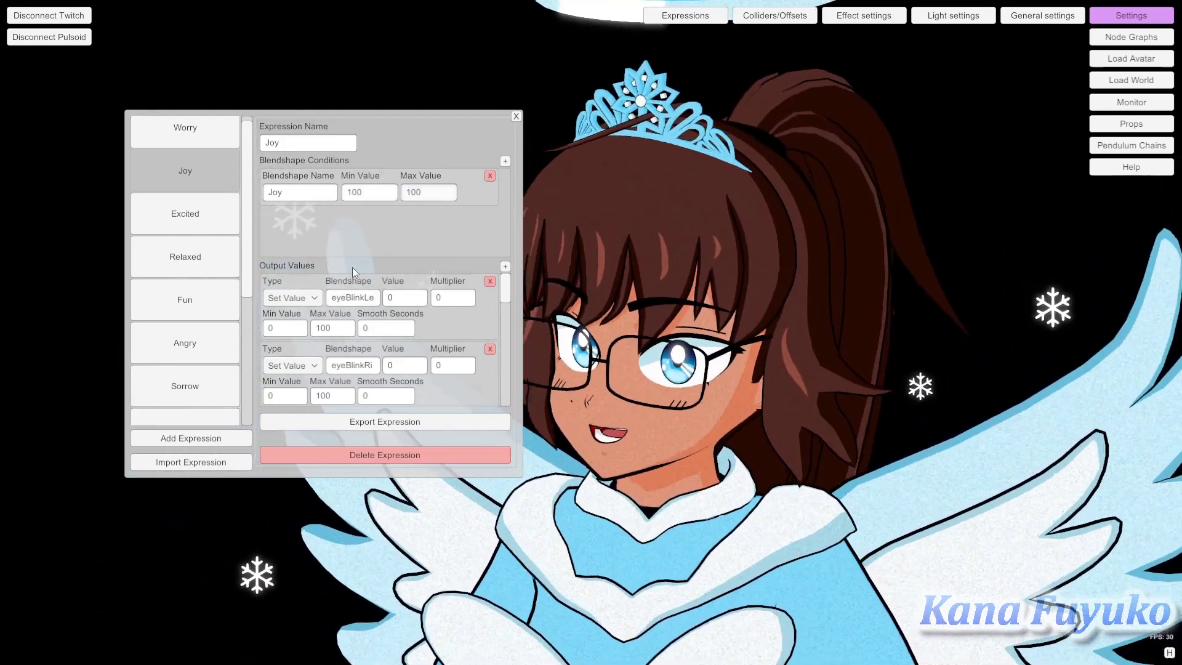
Try a range of 80 to 90 for the Joy expression's blendshape condition.
{"action": "left_click", "coordinate": [371, 193]}
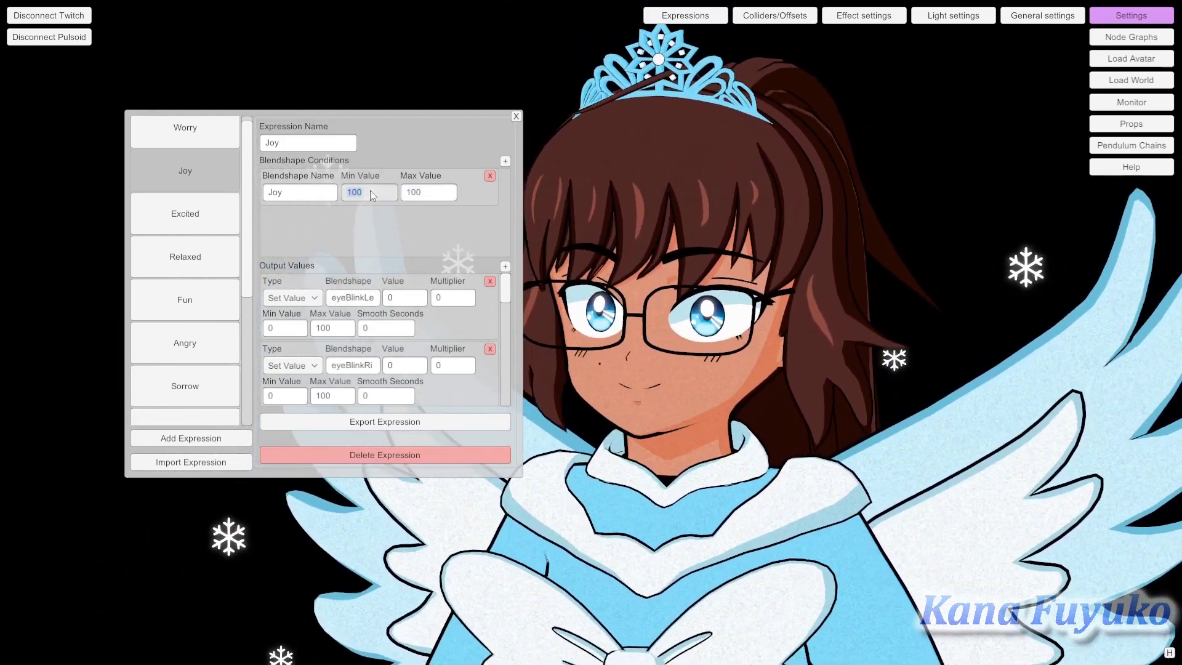
{"action": "type", "text": "0"}
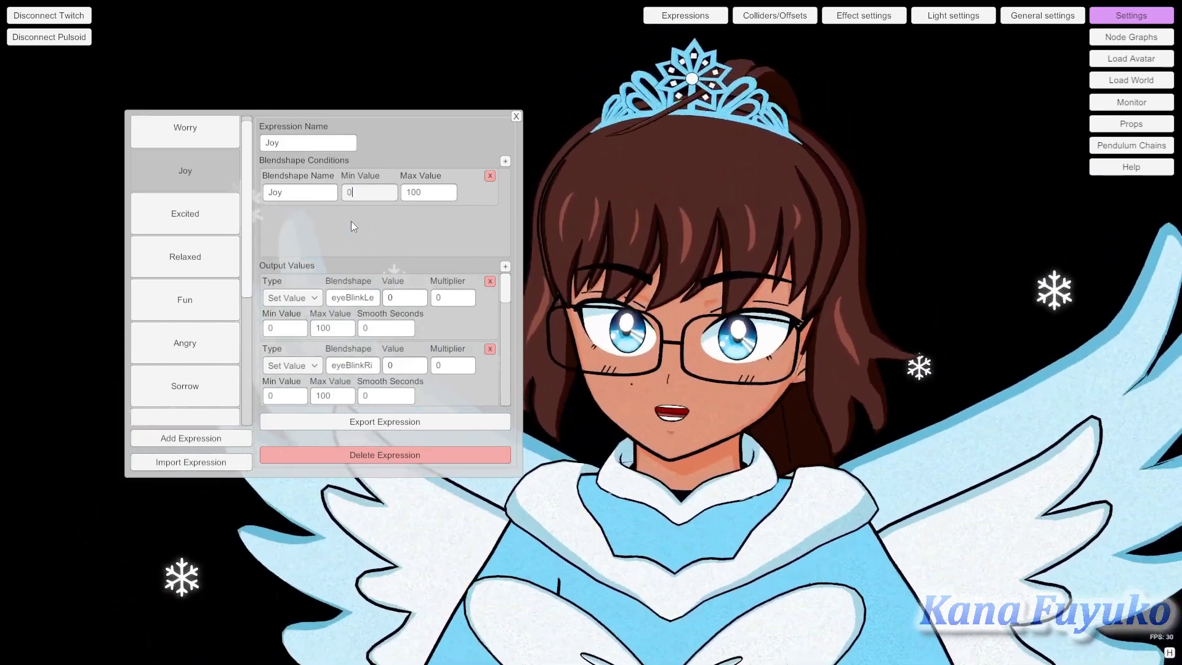
{"action": "double_click", "coordinate": [373, 195]}
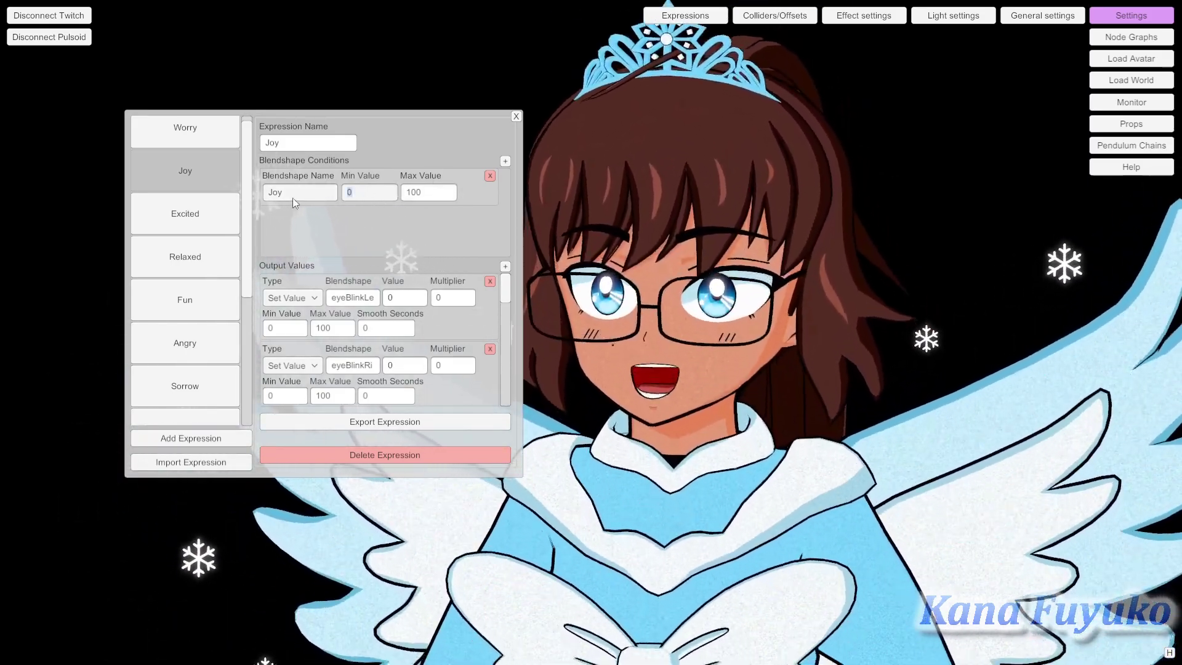
{"action": "type", "text": "80"}
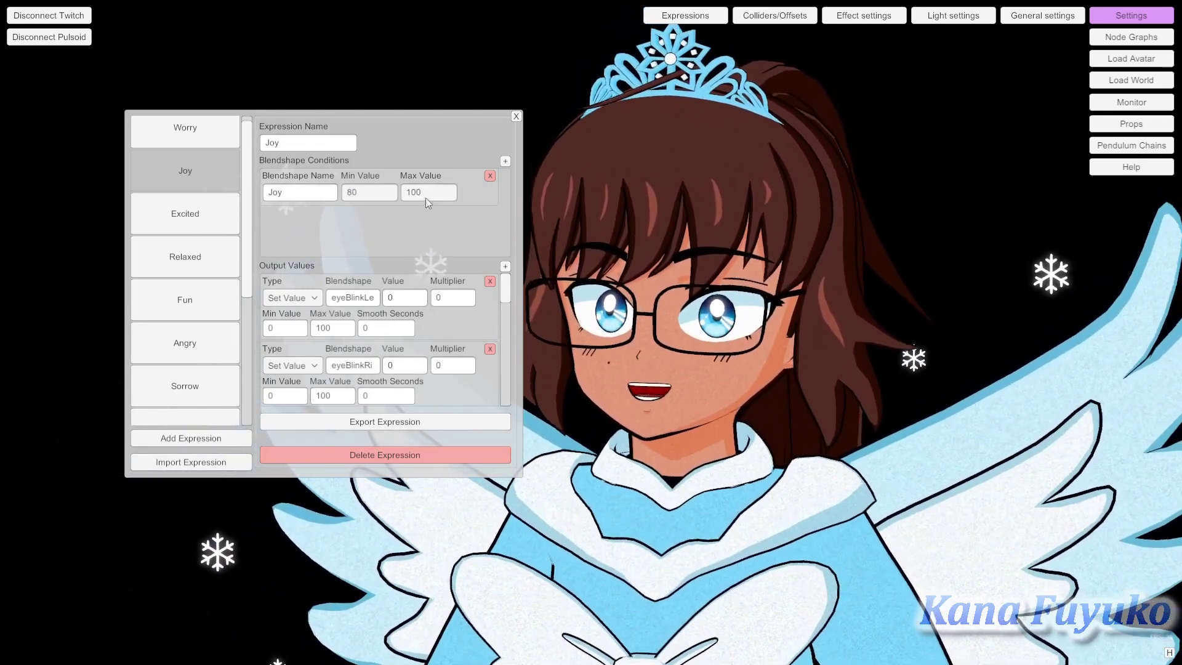
{"action": "double_click", "coordinate": [415, 189]}
{"action": "type", "text": "90"}
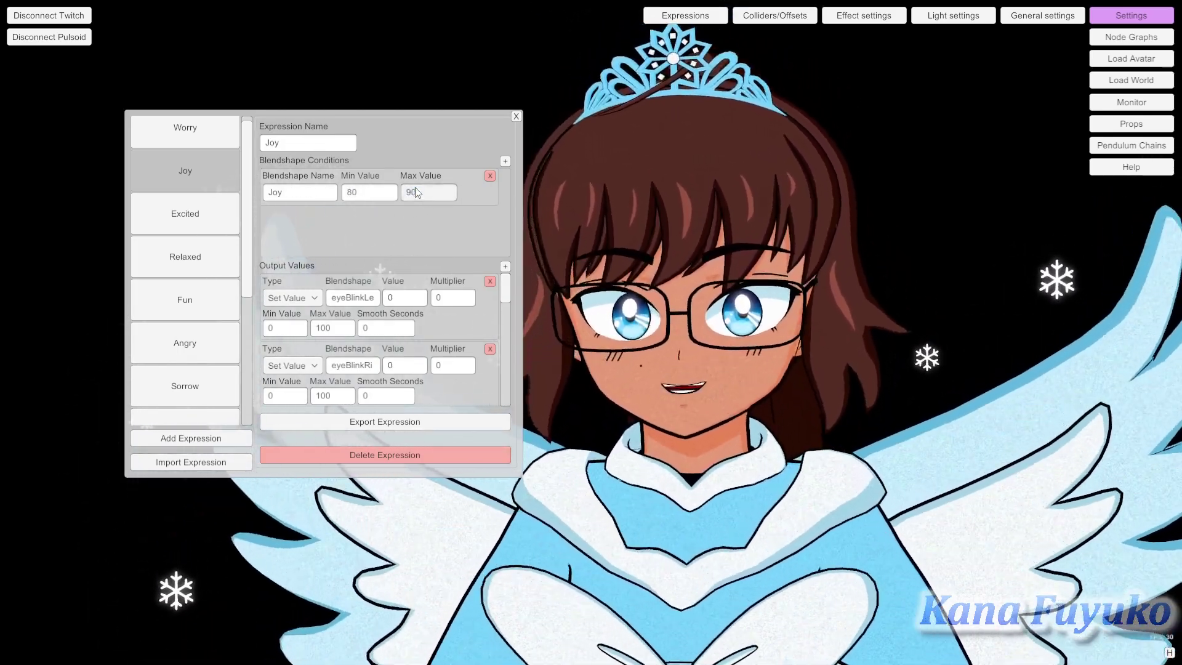
Set both the minimum and maximum of the Joy blendshape condition to 100.
{"action": "double_click", "coordinate": [415, 191]}
{"action": "type", "text": "100"}
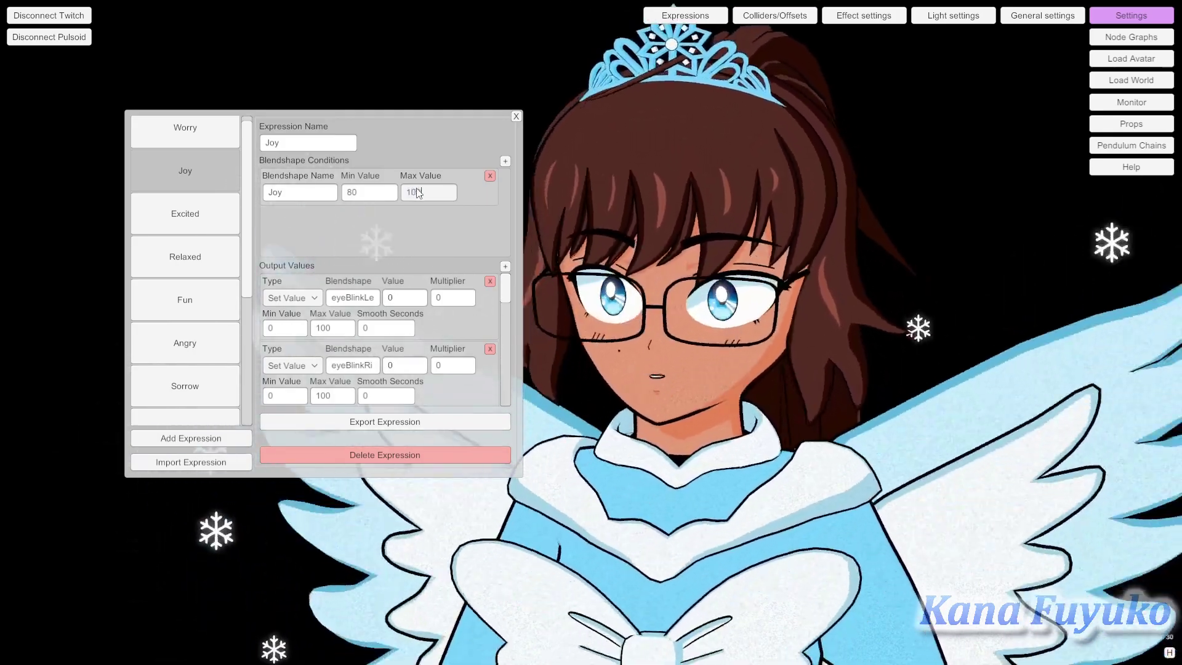
{"action": "double_click", "coordinate": [376, 191]}
{"action": "type", "text": "100"}
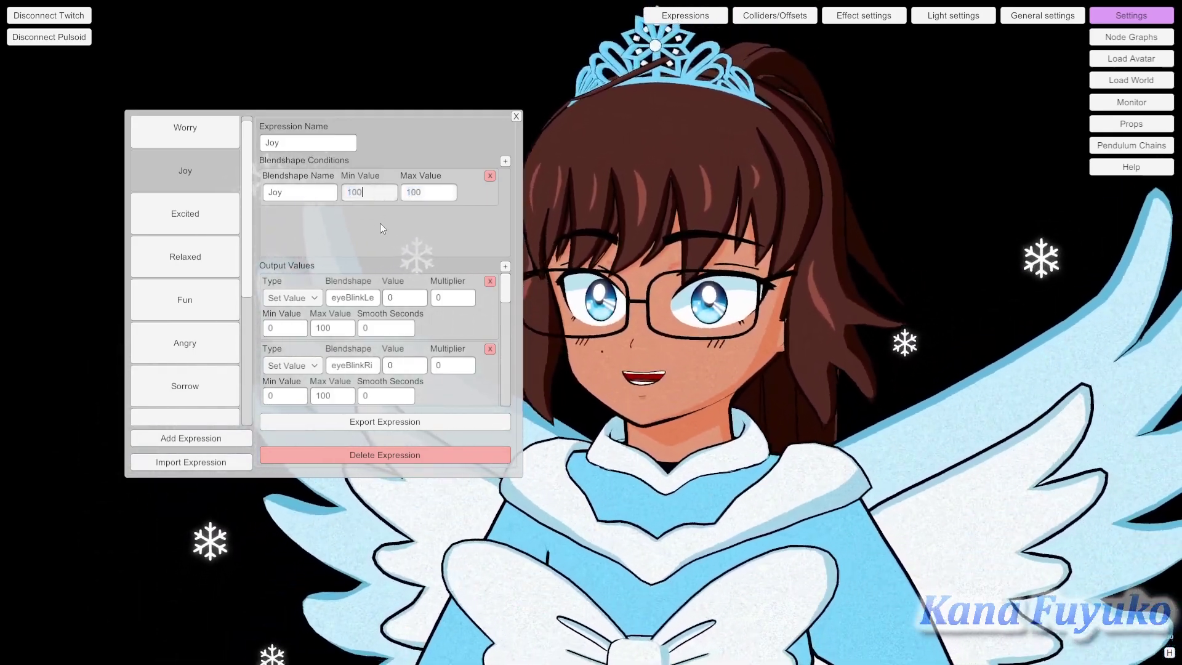
{"action": "left_click", "coordinate": [662, 108]}
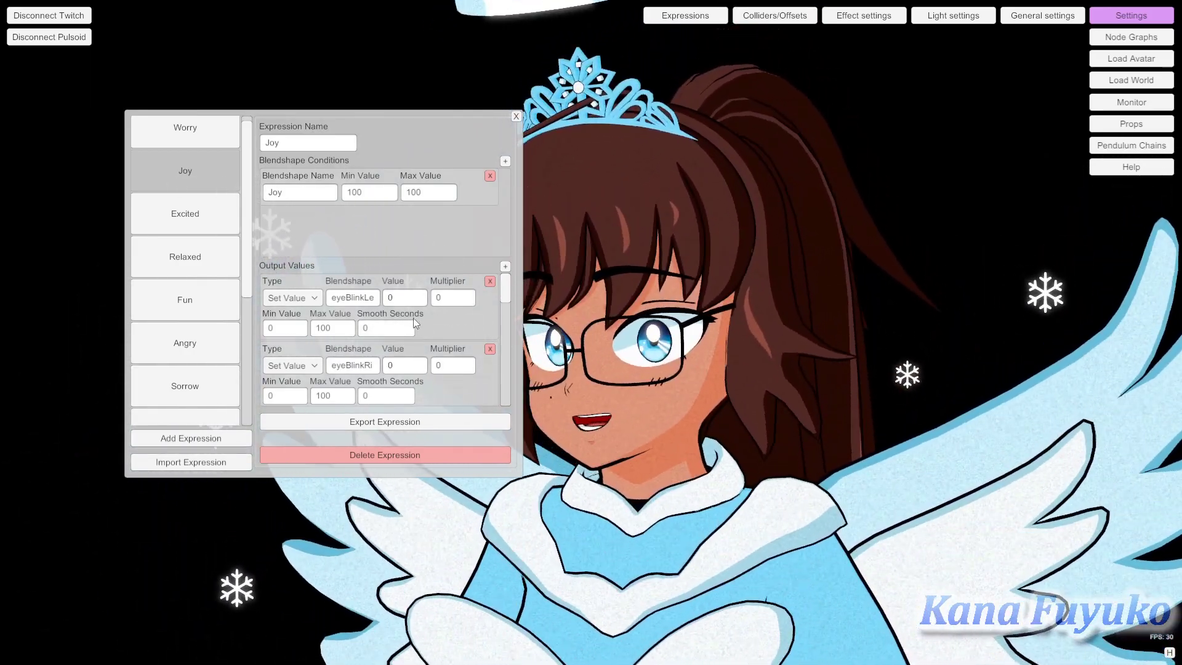
Examine the Joy expression's first output entry, including its full blendshape name, value, multiplier, and minimum and maximum values.
{"action": "left_click", "coordinate": [300, 302]}
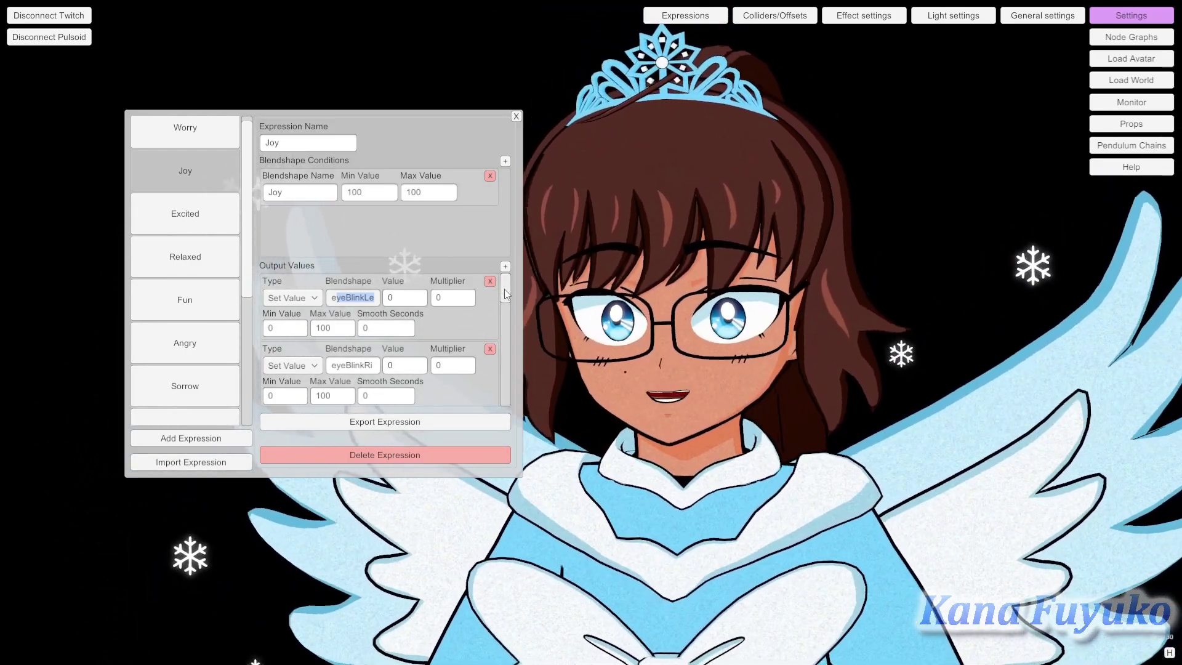
{"action": "mouse_move", "coordinate": [501, 289]}
{"action": "left_mouse_down"}
{"action": "mouse_move", "coordinate": [486, 397]}
{"action": "mouse_move", "coordinate": [503, 268]}
{"action": "left_mouse_up"}
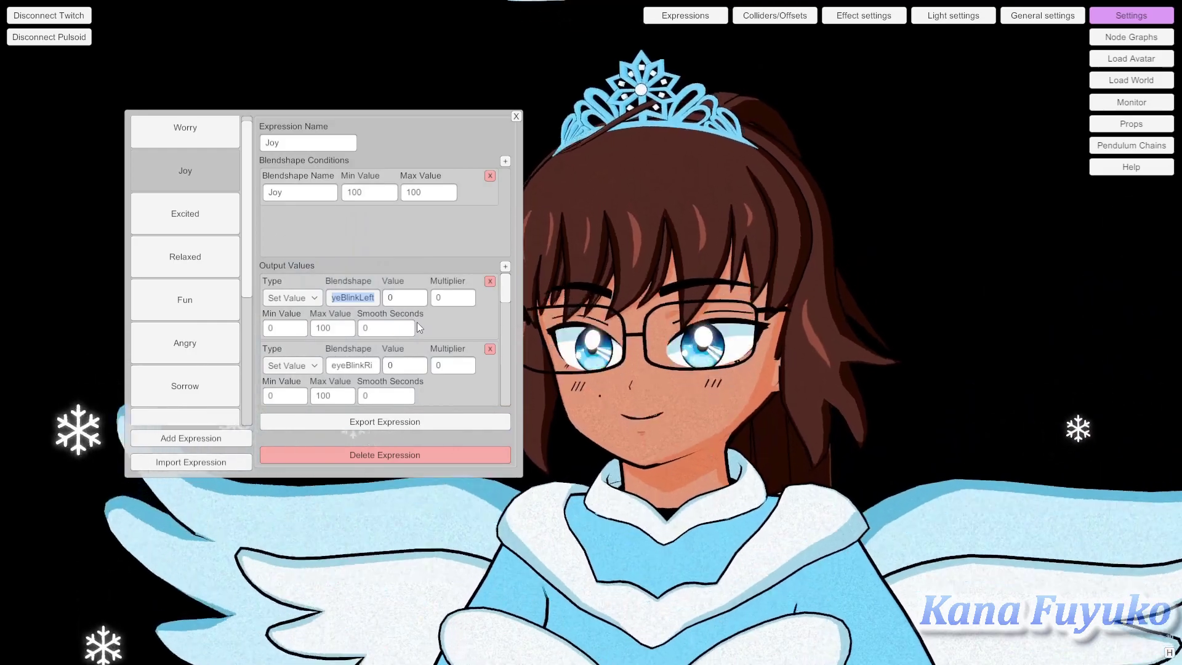
{"action": "left_click", "coordinate": [397, 304]}
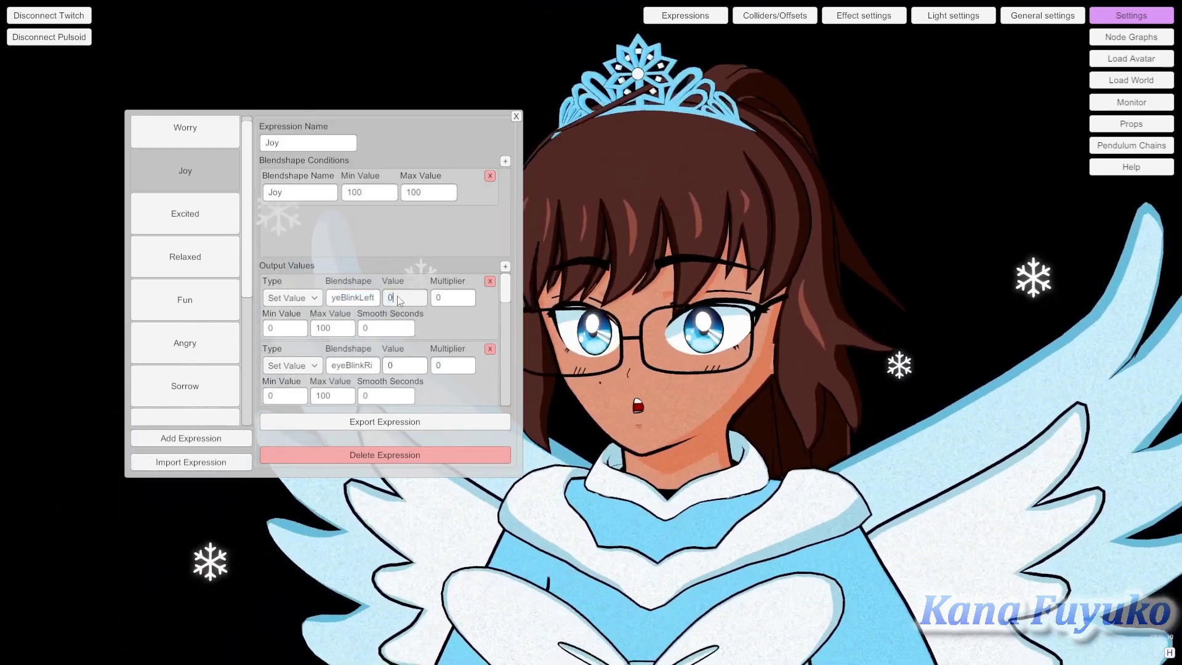
{"action": "left_click", "coordinate": [469, 298]}
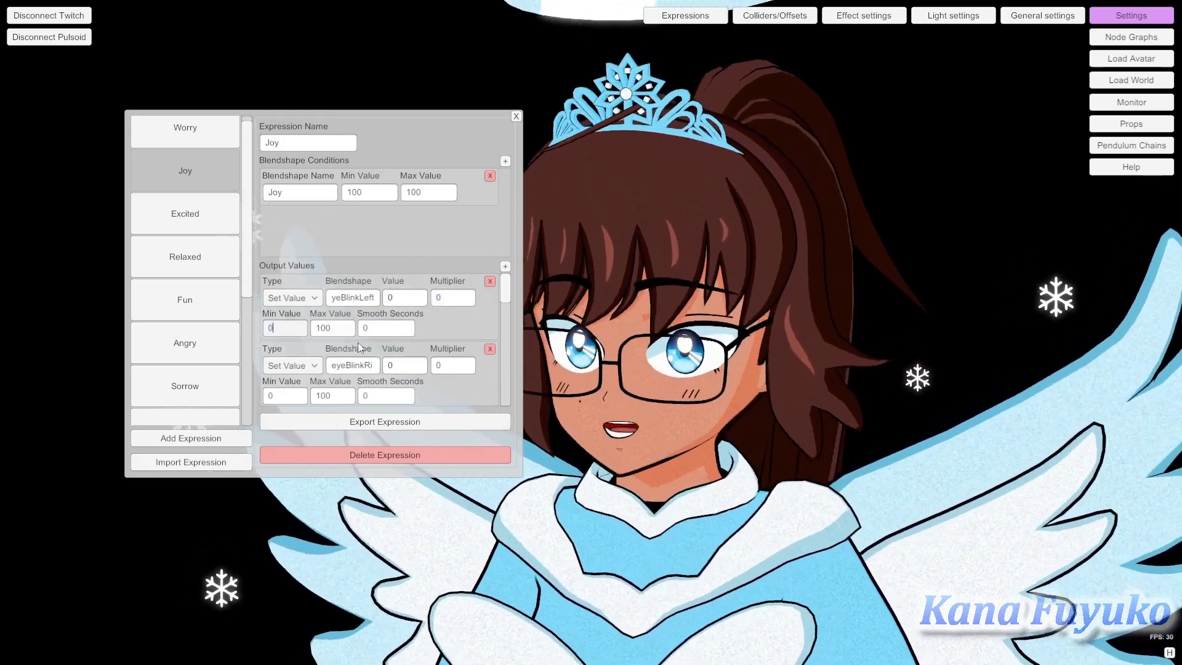
{"action": "left_click", "coordinate": [323, 332]}
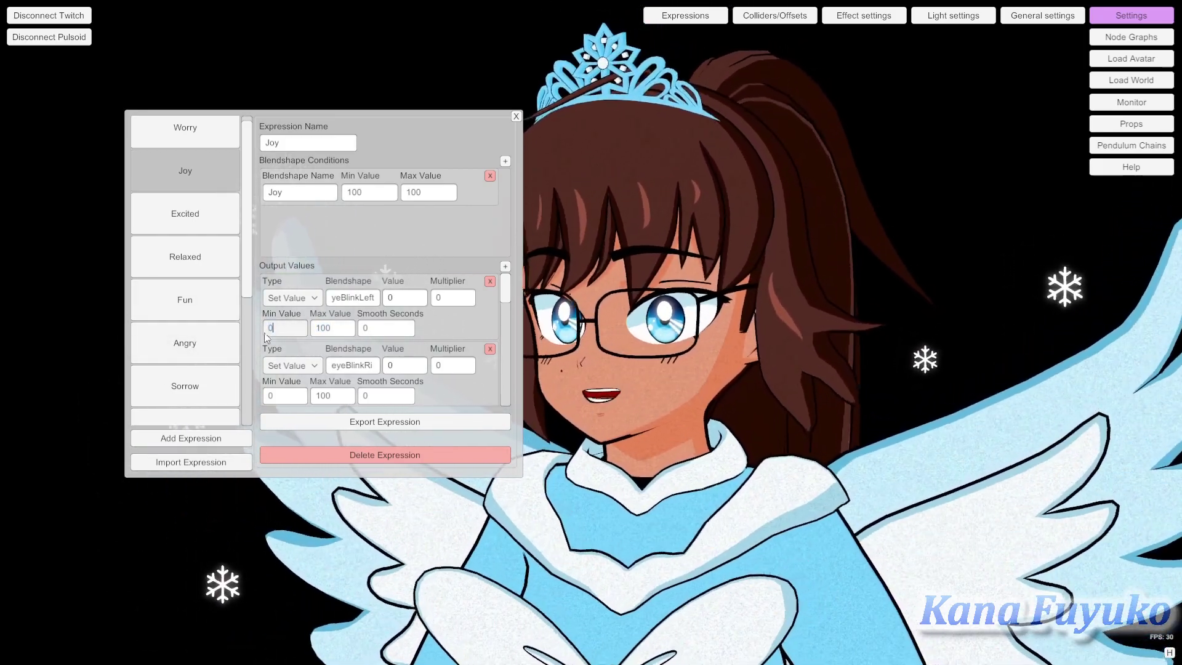
{"action": "left_click", "coordinate": [397, 302]}
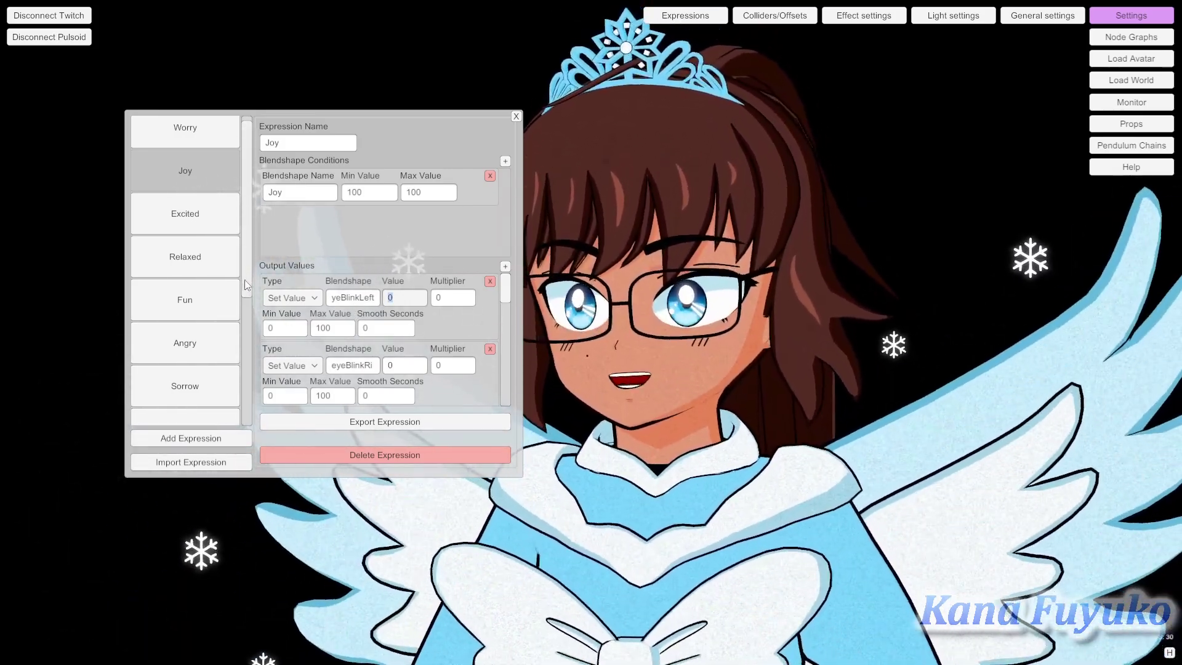
{"action": "left_click", "coordinate": [446, 319]}
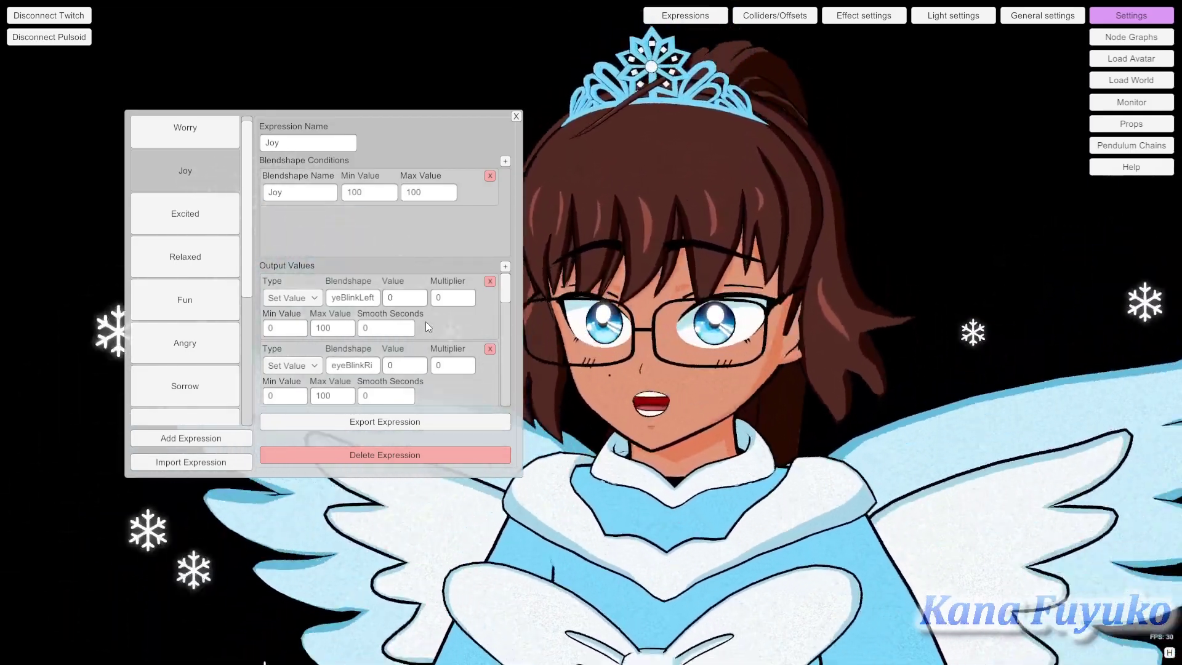
Display the Neutral expression and examine the blendshapes and values in its output entries.
{"action": "scroll", "coordinate": [246, 167], "scroll_direction": "up", "scroll_amount": 1}
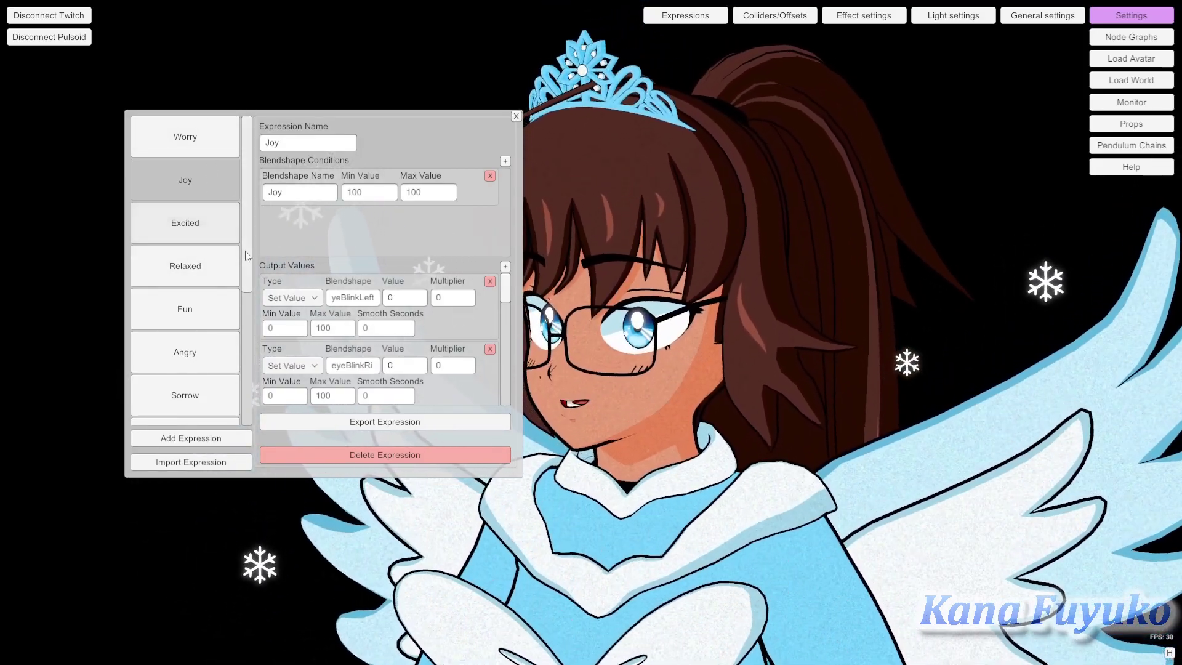
{"action": "left_click_drag", "start_coordinate": [247, 256], "coordinate": [238, 348]}
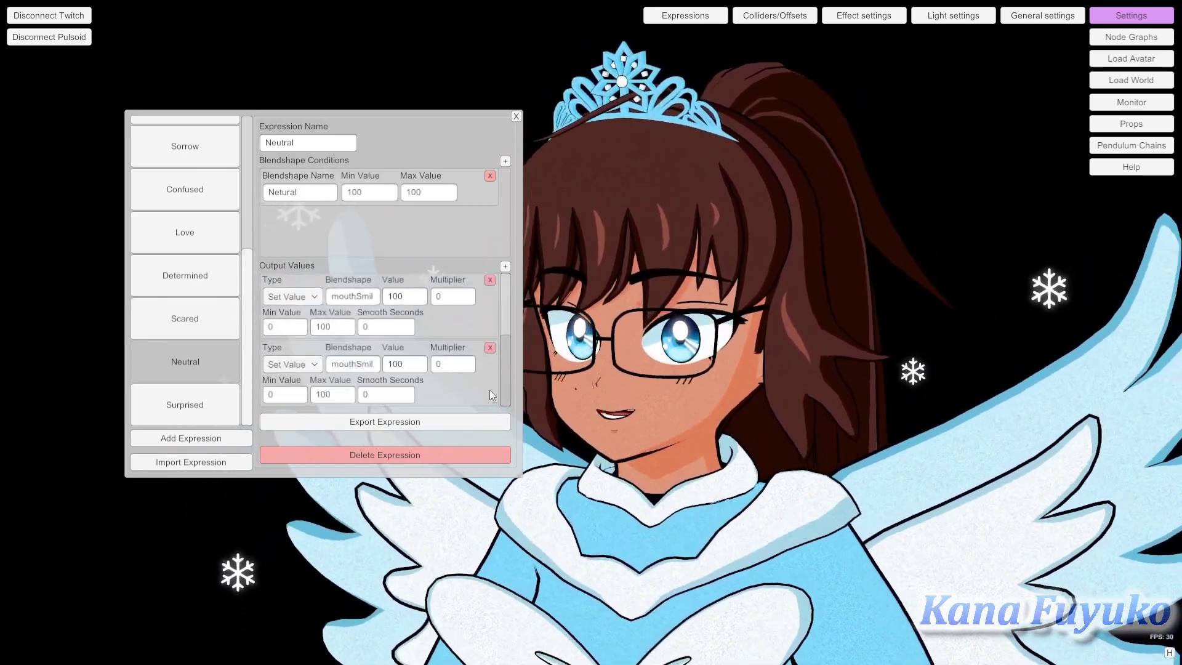
{"action": "scroll", "coordinate": [490, 369], "scroll_direction": "down", "scroll_amount": 1}
{"action": "scroll", "coordinate": [493, 296], "scroll_direction": "up", "scroll_amount": 1}
{"action": "scroll", "coordinate": [471, 365], "scroll_direction": "down", "scroll_amount": 1}
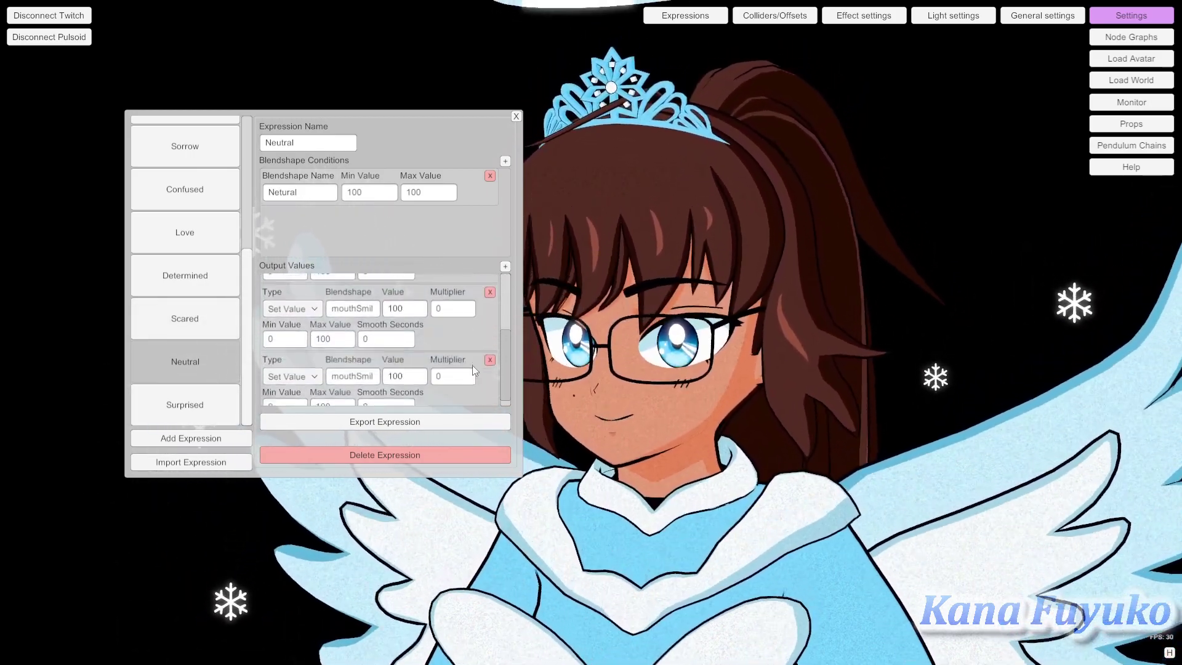
{"action": "scroll", "coordinate": [392, 323], "scroll_direction": "up", "scroll_amount": 1}
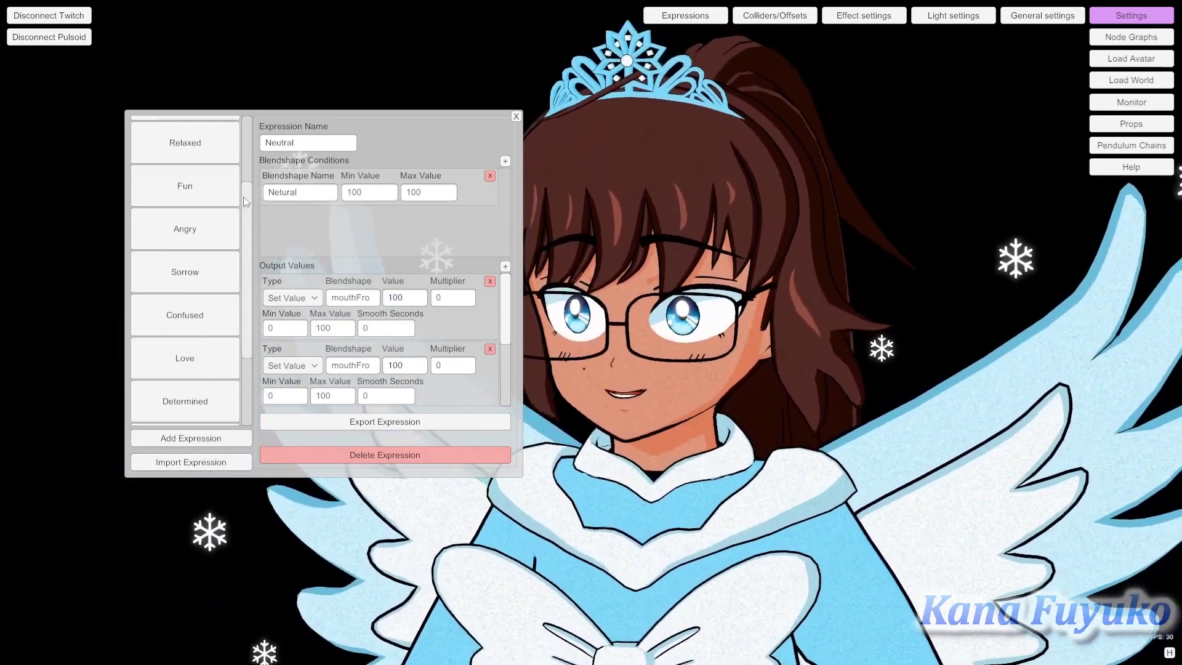
{"action": "scroll", "coordinate": [205, 183], "scroll_direction": "up", "scroll_amount": 2}
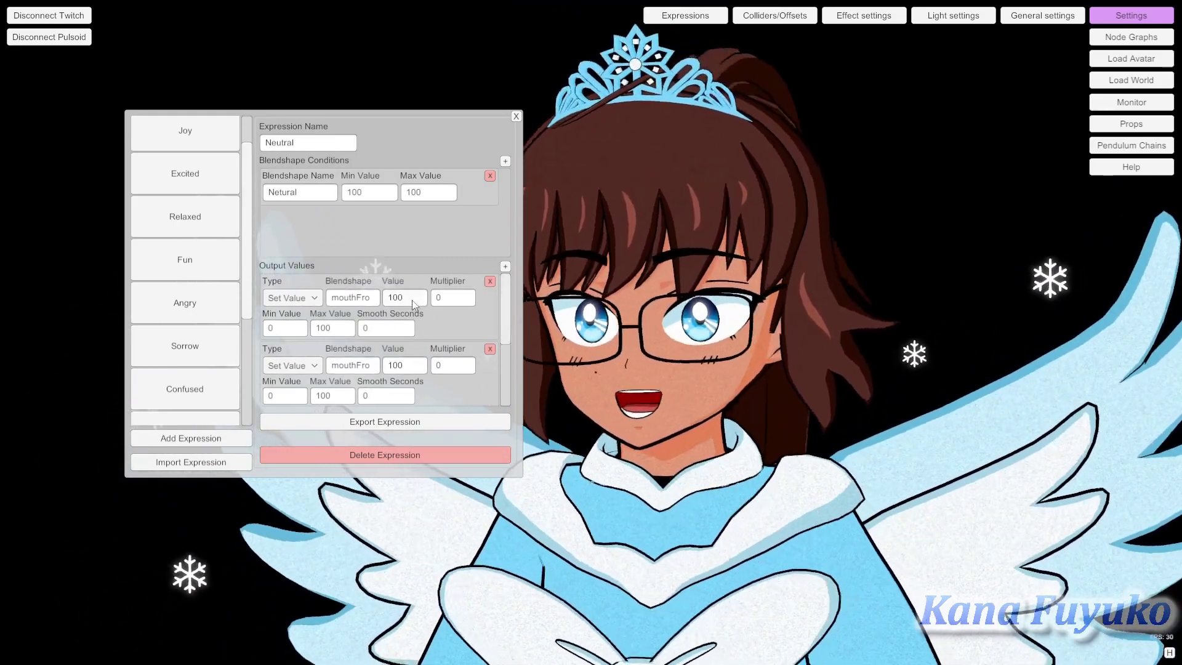
{"action": "left_click", "coordinate": [412, 301]}
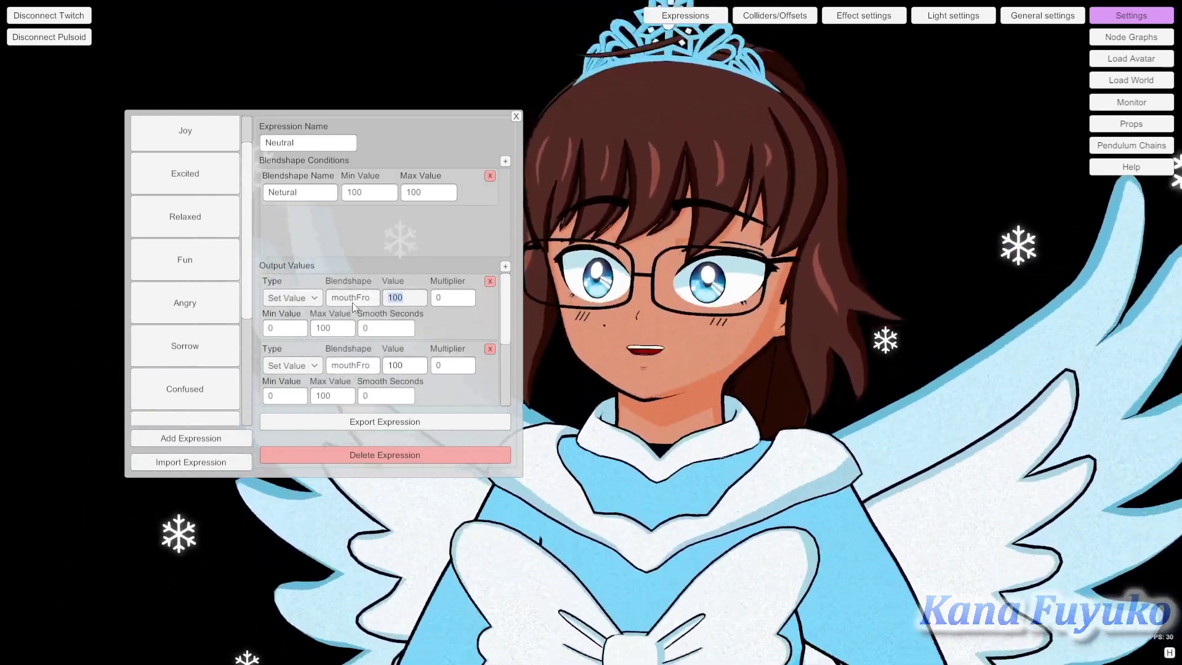
{"action": "key", "text": "Right"}
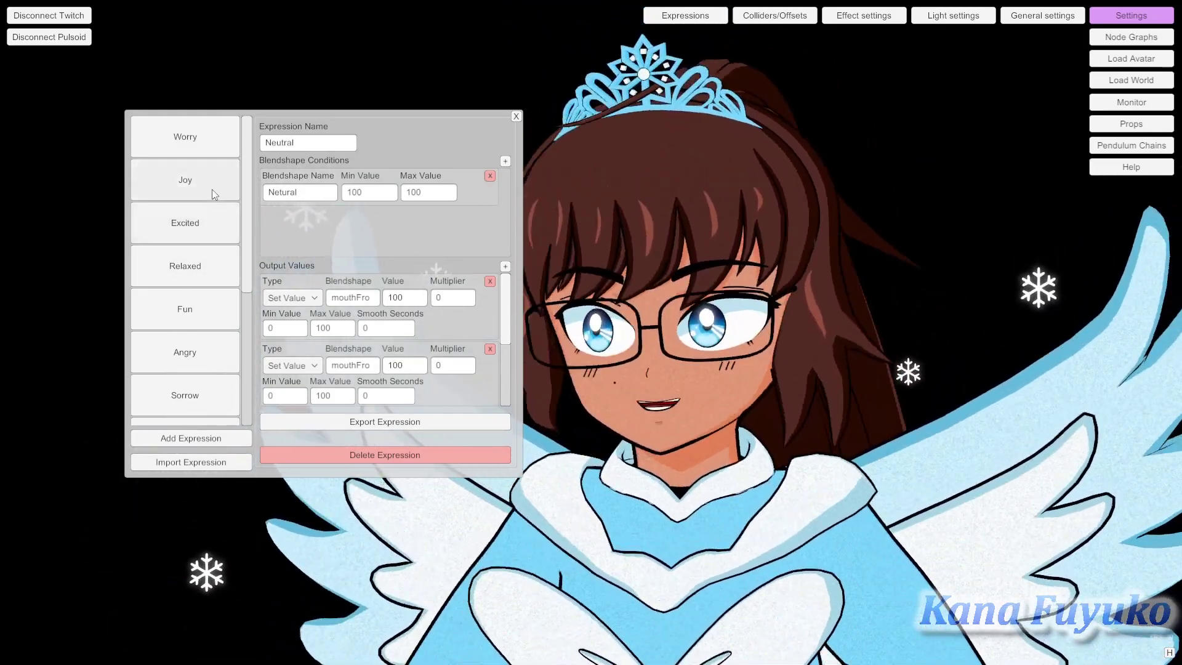
Display the Joy expression again and move the expressions editor clear of the avatar's face.
{"action": "left_click", "coordinate": [224, 180]}
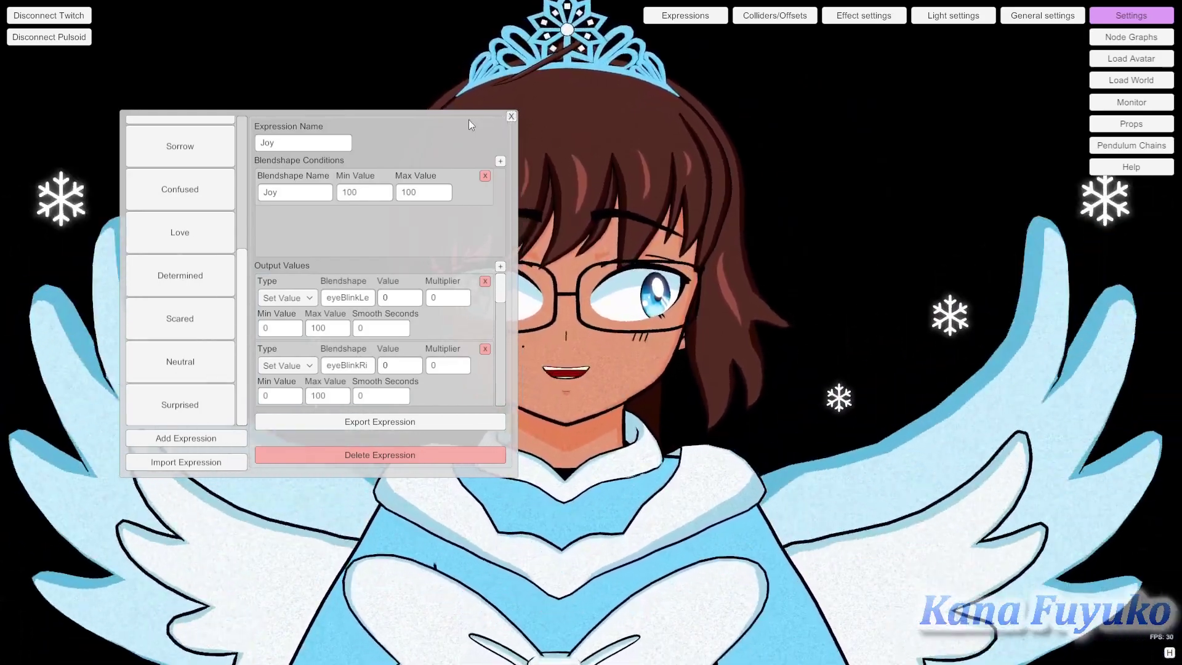
{"action": "left_click_drag", "start_coordinate": [468, 119], "coordinate": [349, 133]}
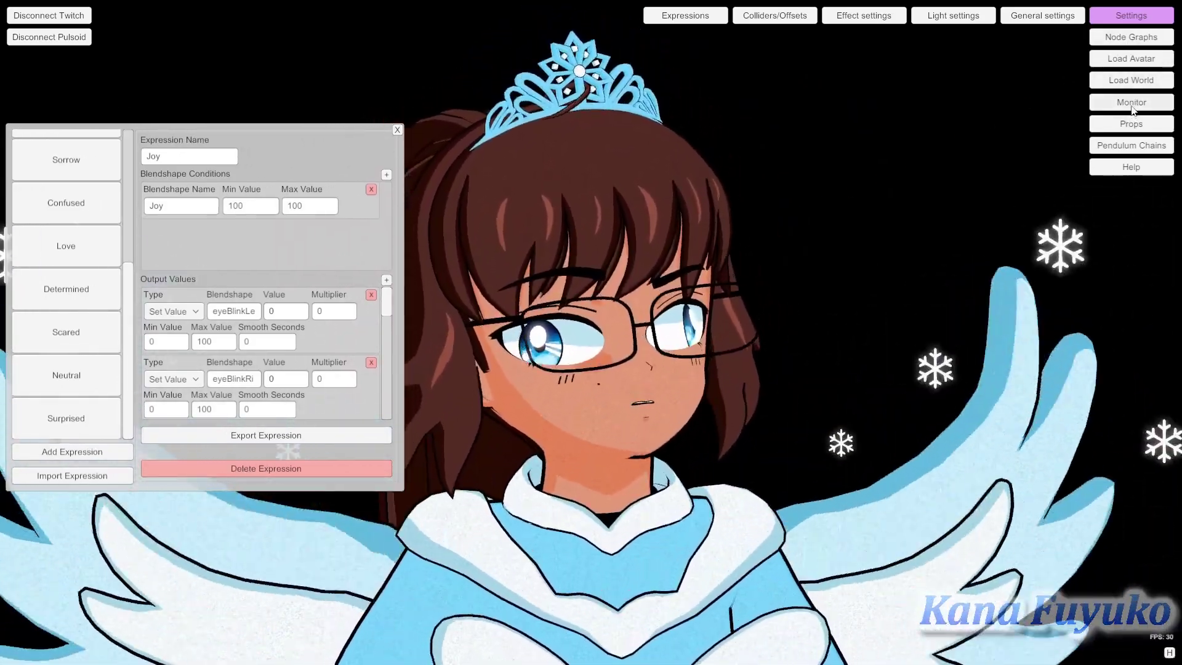
Open the blendshape monitor and examine the names and live values of the avatar's eye, jaw, mouth and brow blendshapes.
{"action": "left_click", "coordinate": [1131, 105]}
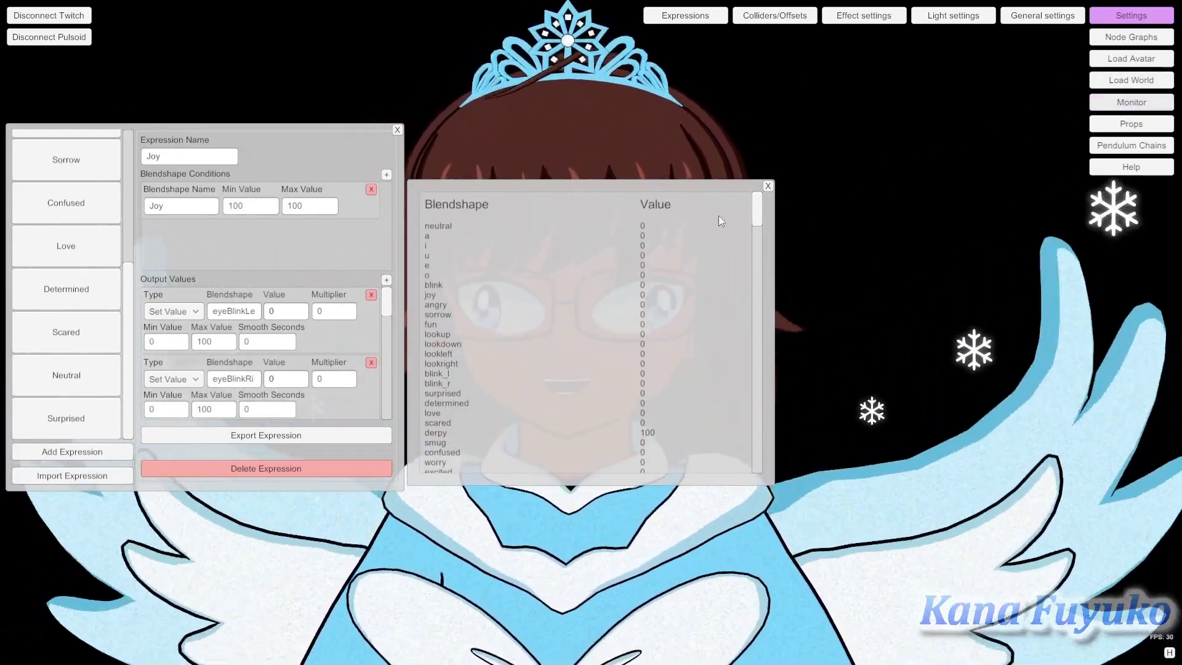
{"action": "left_click_drag", "start_coordinate": [757, 216], "coordinate": [738, 281]}
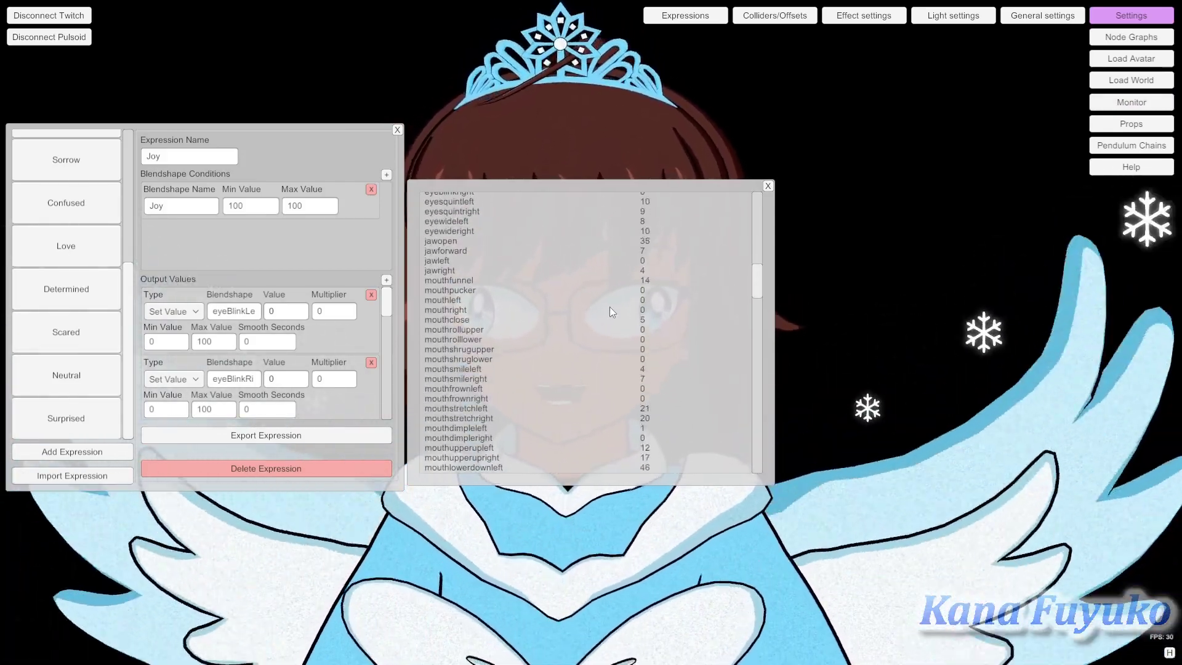
{"action": "scroll", "coordinate": [610, 307], "scroll_direction": "up", "scroll_amount": 3}
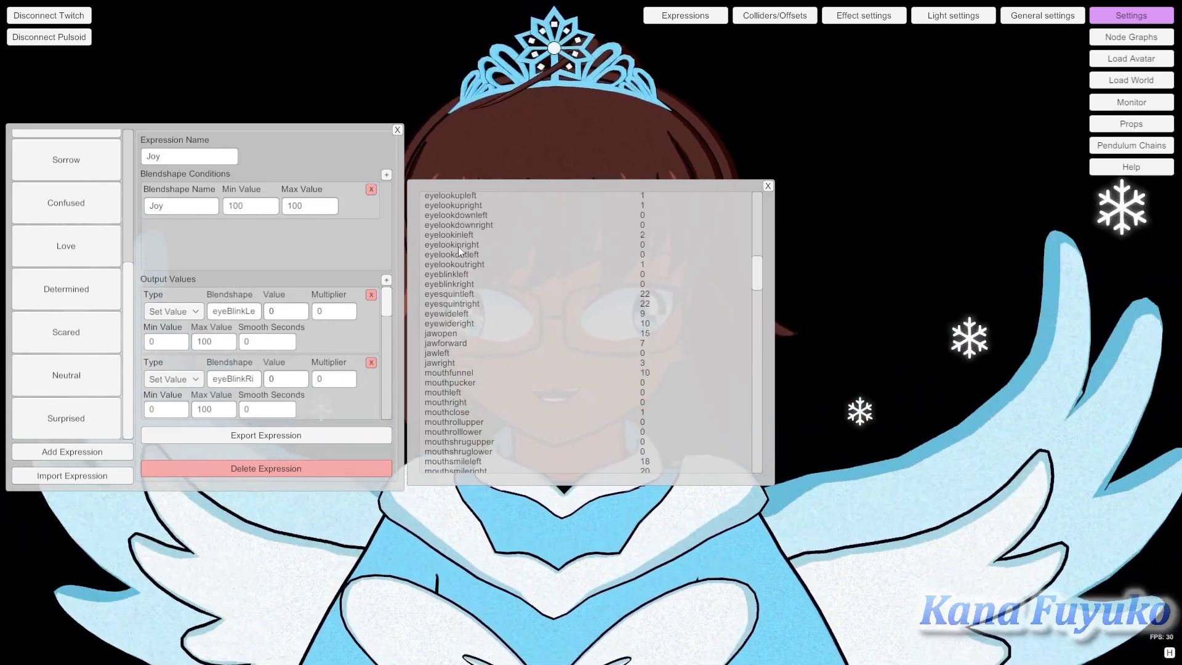
{"action": "scroll", "coordinate": [458, 247], "scroll_direction": "up", "scroll_amount": 3}
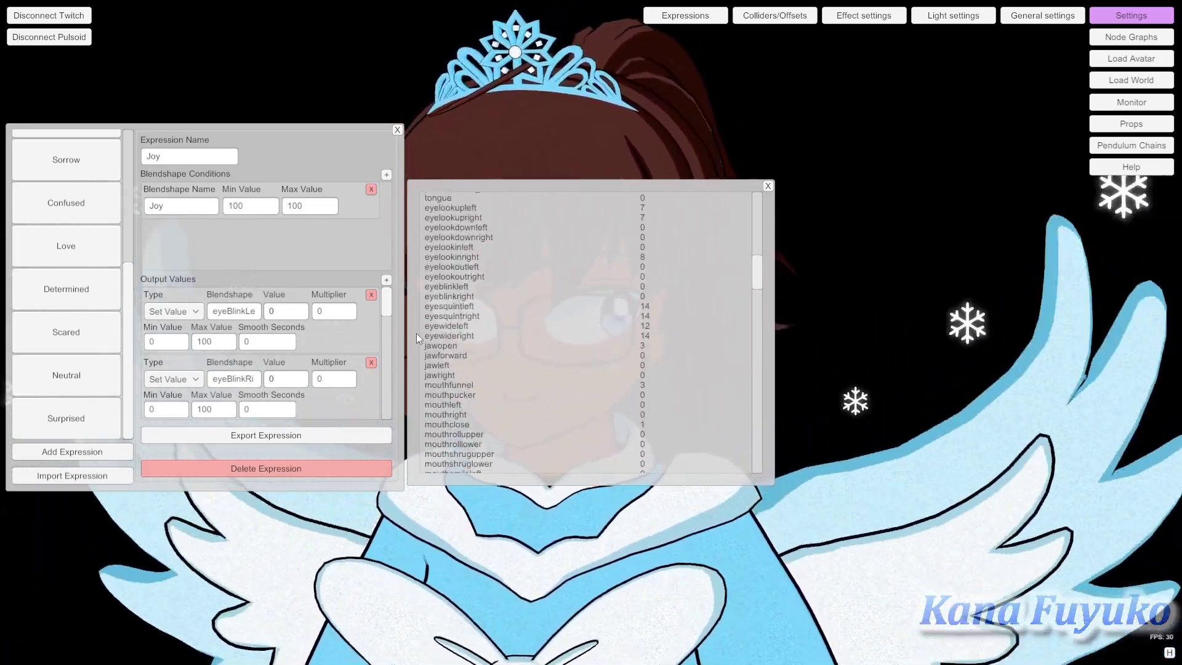
{"action": "scroll", "coordinate": [431, 345], "scroll_direction": "down", "scroll_amount": 6}
{"action": "scroll", "coordinate": [468, 370], "scroll_direction": "down", "scroll_amount": 5}
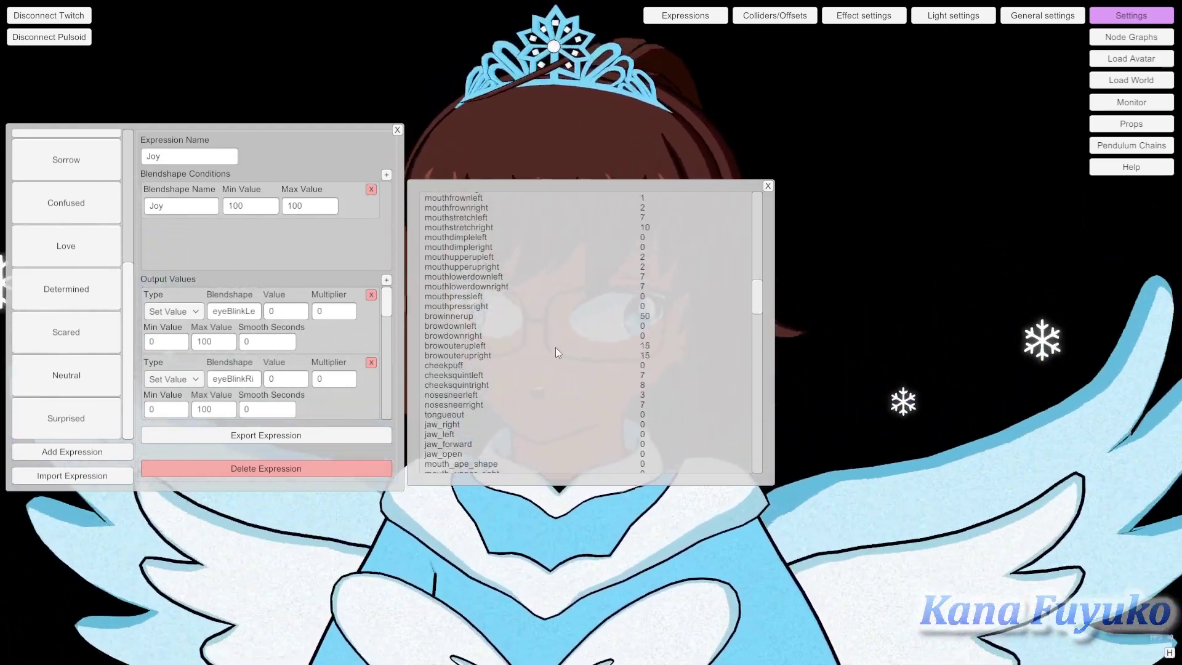
{"action": "left_click_drag", "start_coordinate": [763, 300], "coordinate": [760, 190]}
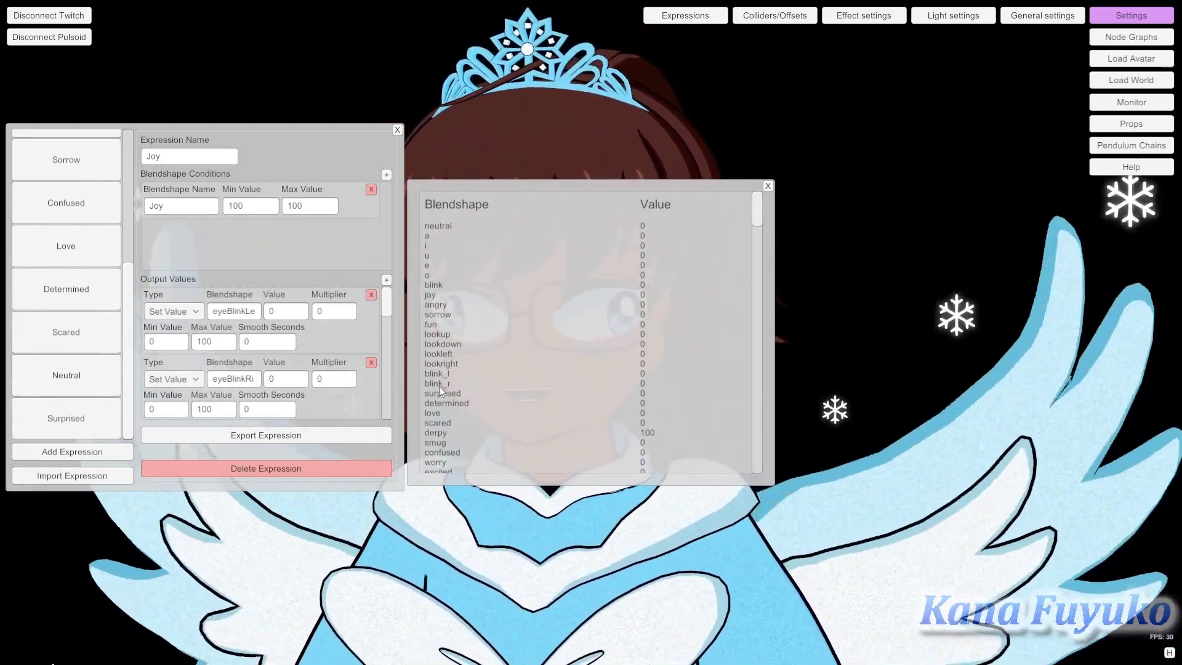
Look through the monitored tracking blendshapes further and move the monitor clear of the avatar's face.
{"action": "left_click_drag", "start_coordinate": [591, 198], "coordinate": [546, 162]}
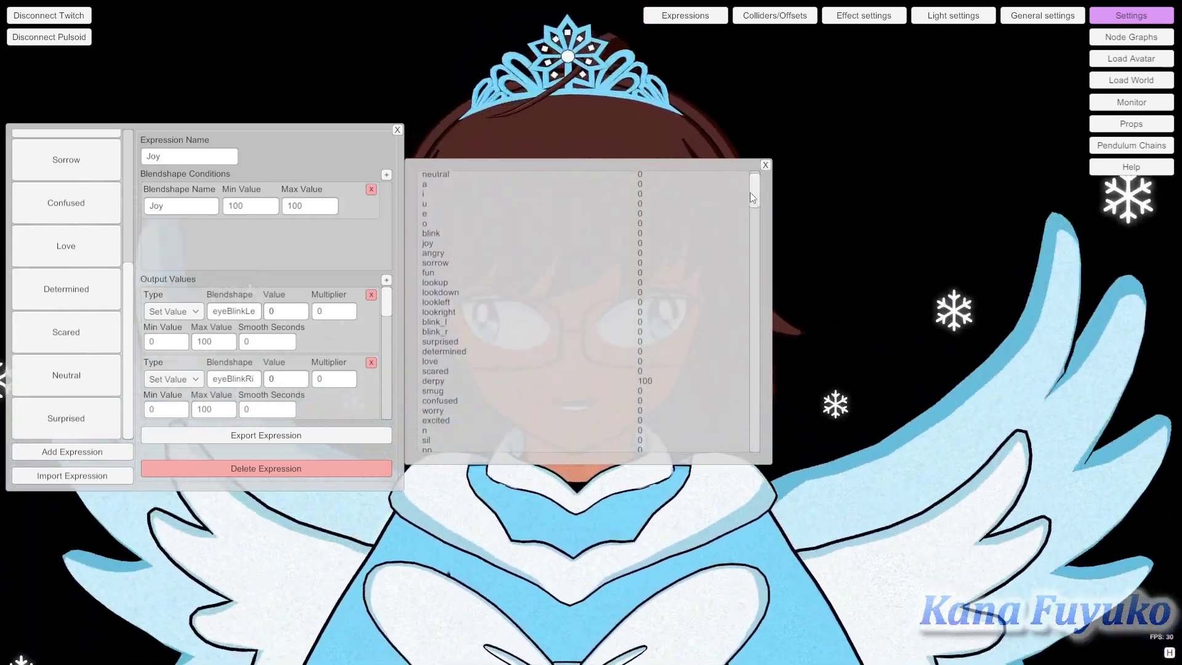
{"action": "left_click_drag", "start_coordinate": [750, 169], "coordinate": [766, 287]}
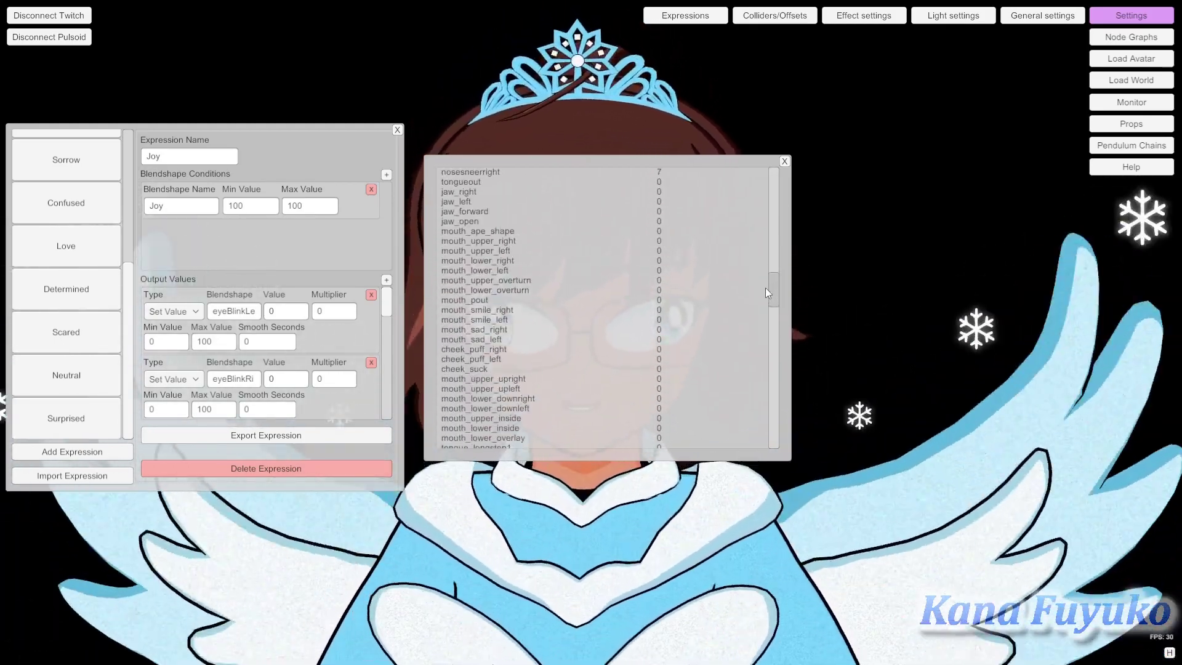
{"action": "scroll", "coordinate": [677, 286], "scroll_direction": "up", "scroll_amount": 5}
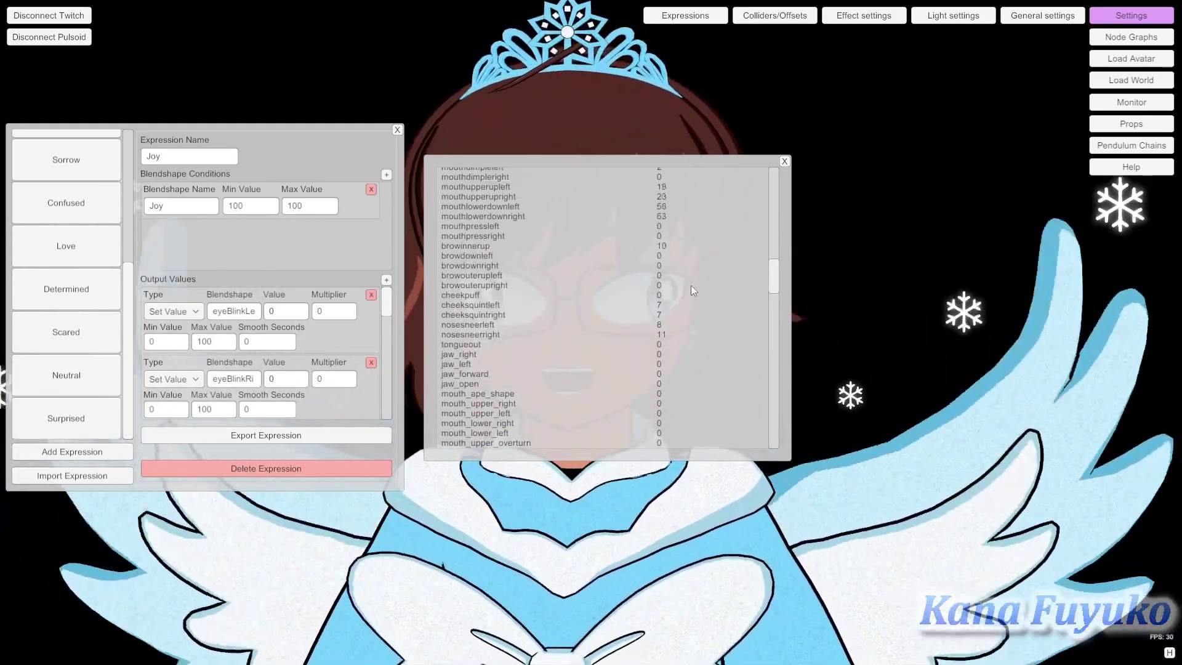
{"action": "scroll", "coordinate": [689, 275], "scroll_direction": "up", "scroll_amount": 2}
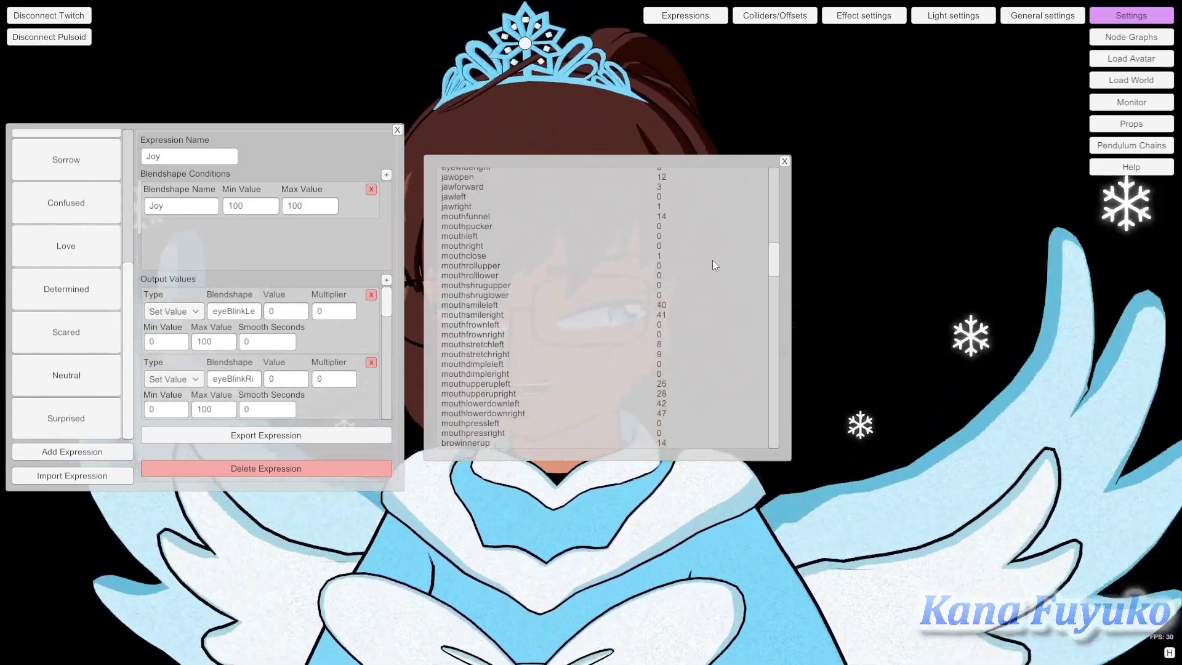
{"action": "left_click_drag", "start_coordinate": [637, 161], "coordinate": [938, 227]}
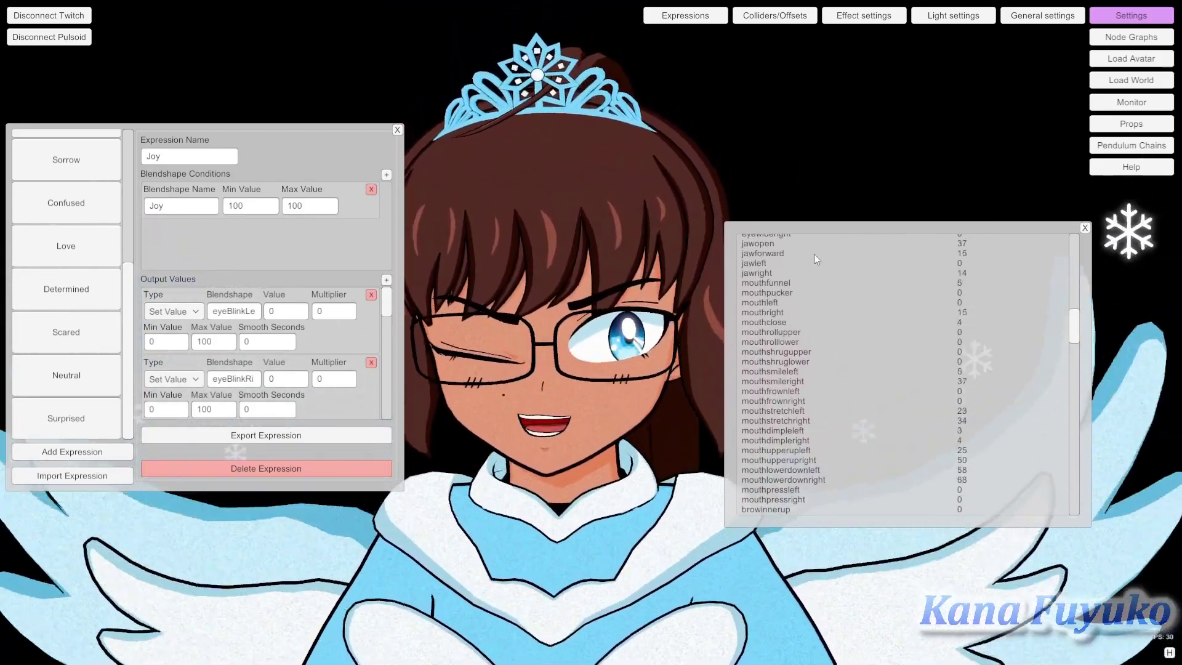
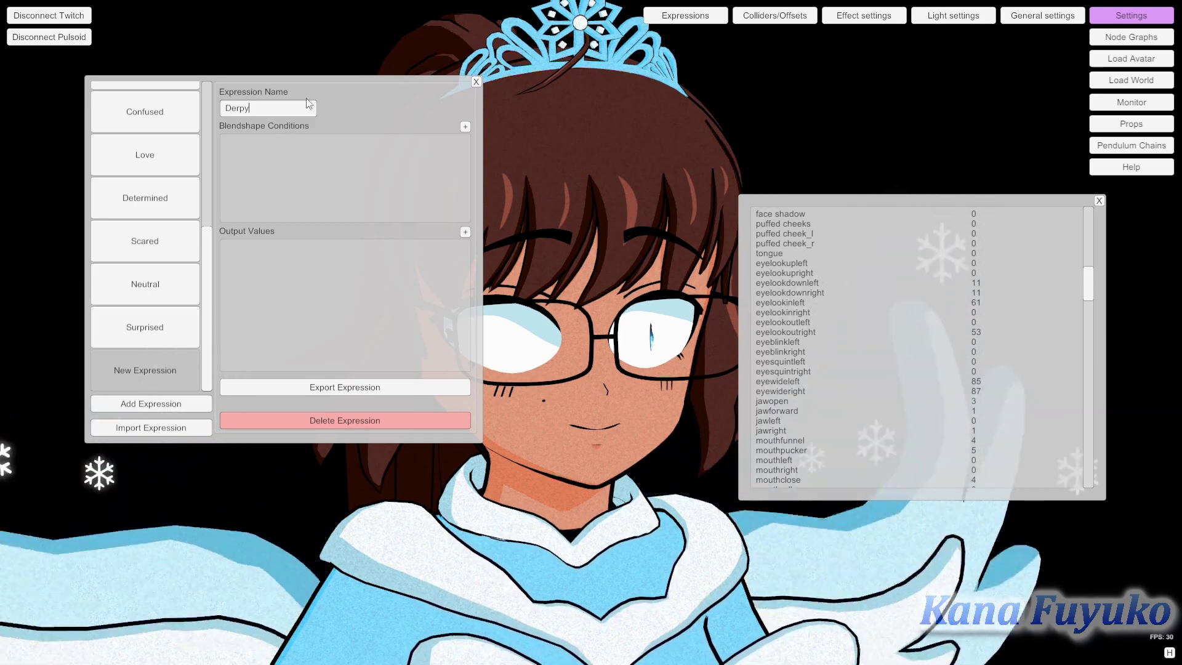
Add a blendshape condition named Derpy to the Derpy expression, with minimum and maximum values of 100.
{"action": "left_click", "coordinate": [350, 130]}
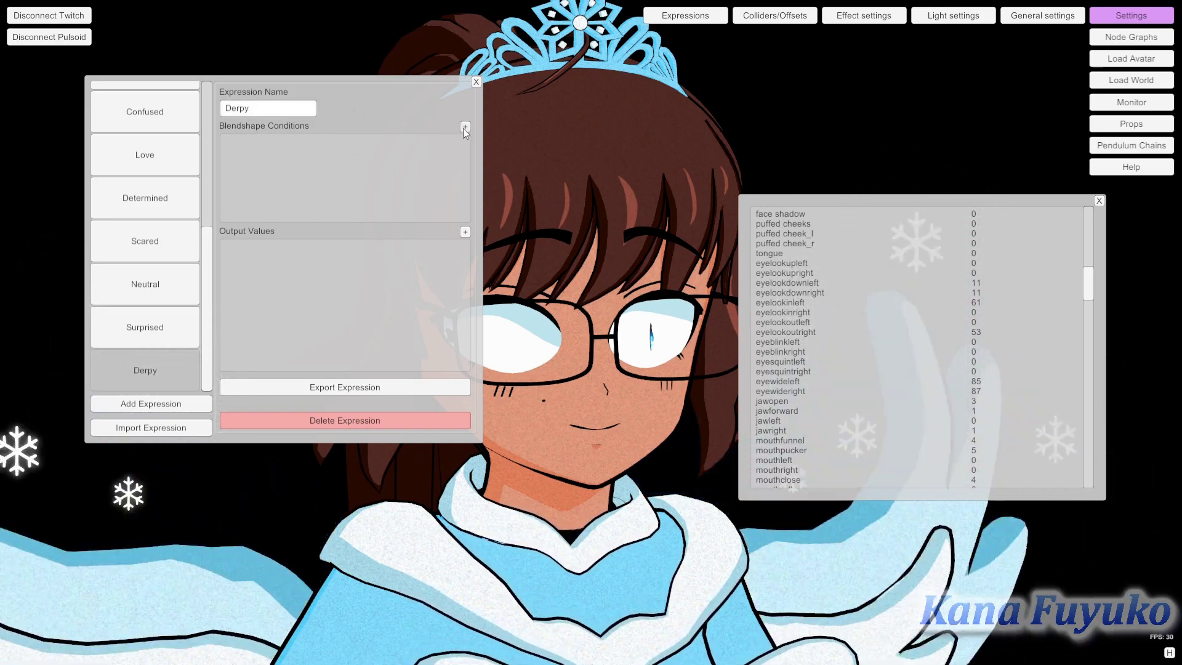
{"action": "left_click", "coordinate": [465, 129]}
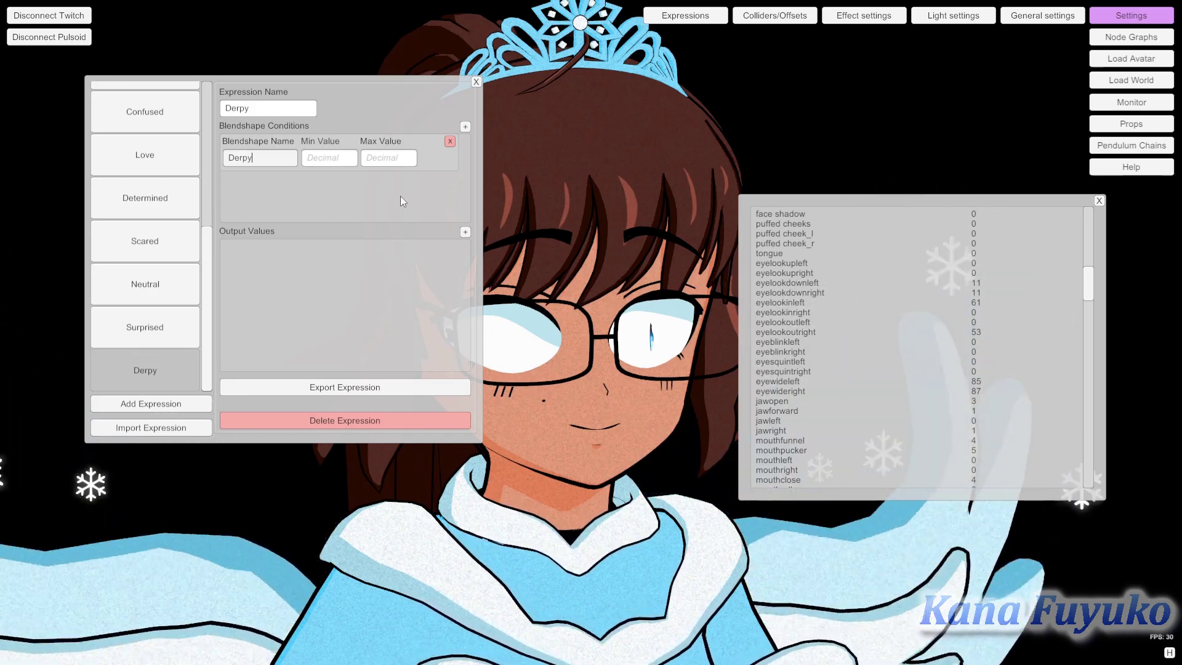
{"action": "left_click", "coordinate": [341, 158]}
{"action": "type", "text": "100"}
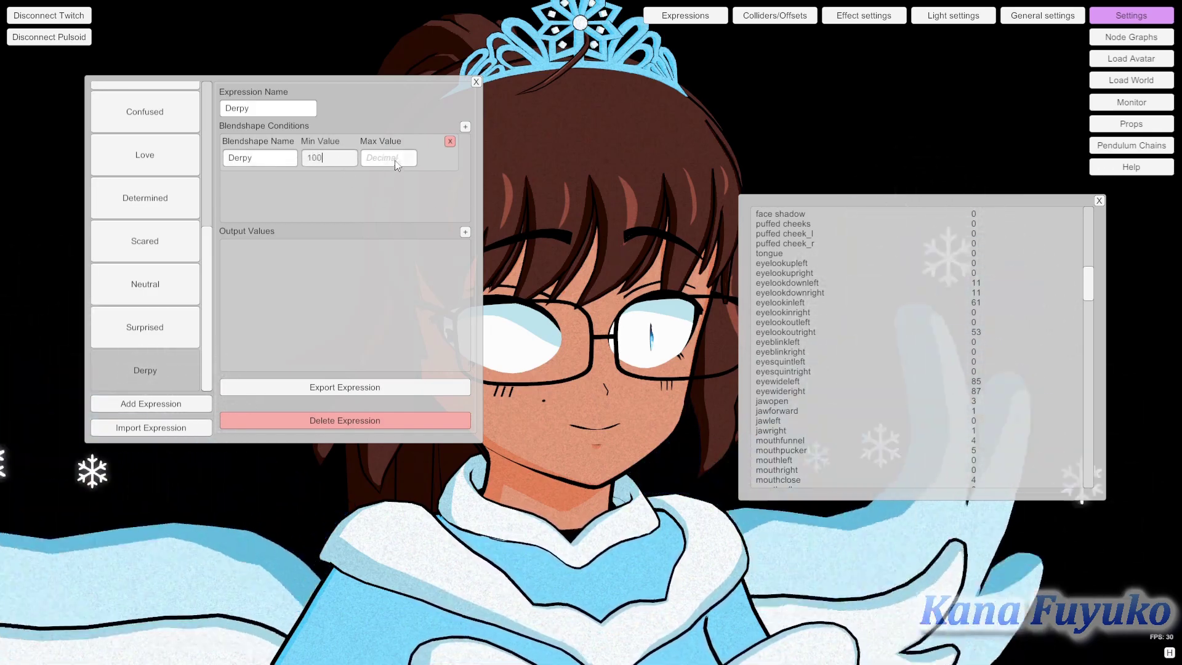
{"action": "key", "text": "ctrl+a"}
{"action": "left_click", "coordinate": [395, 158]}
{"action": "type", "text": "v"}
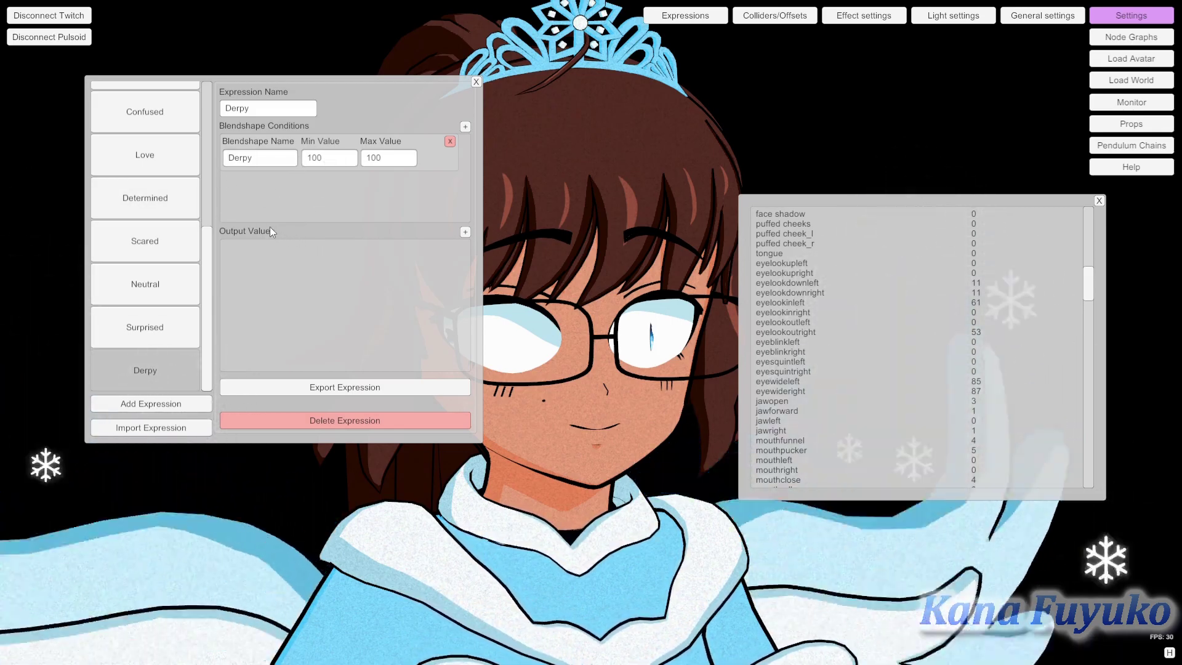
Add a Set Value output for eyeLookUpLeft with value 0, multiplier 0, minimum 0, maximum 100 and smooth seconds 0.
{"action": "left_click", "coordinate": [466, 232]}
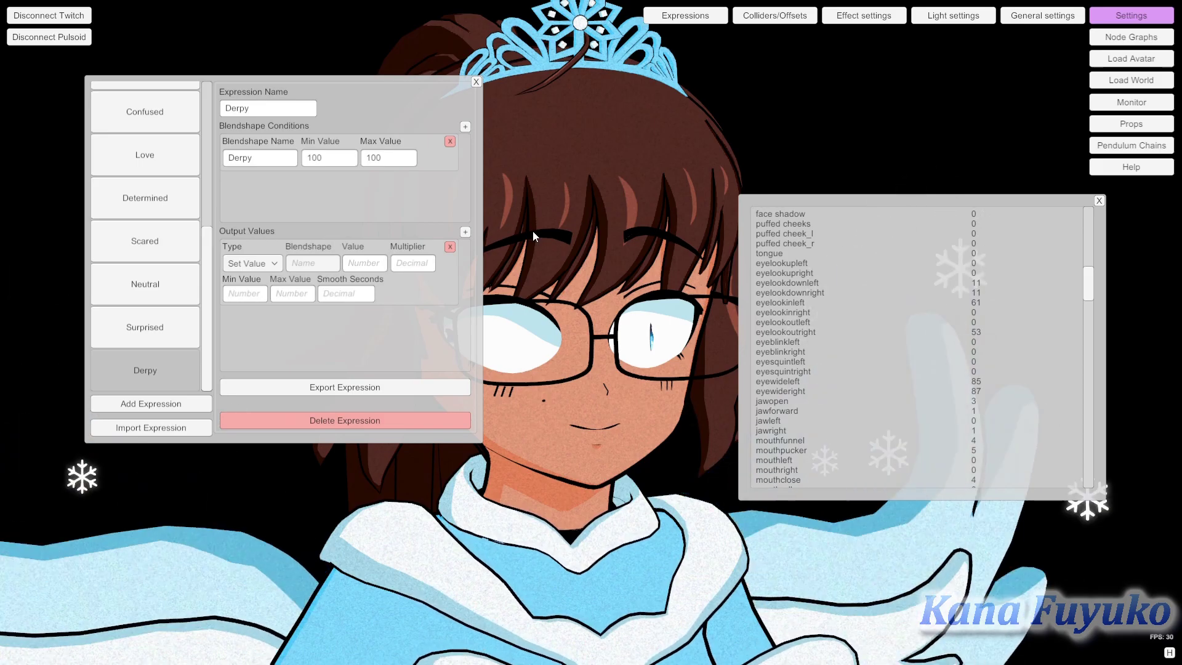
{"action": "type", "text": "LookU"}
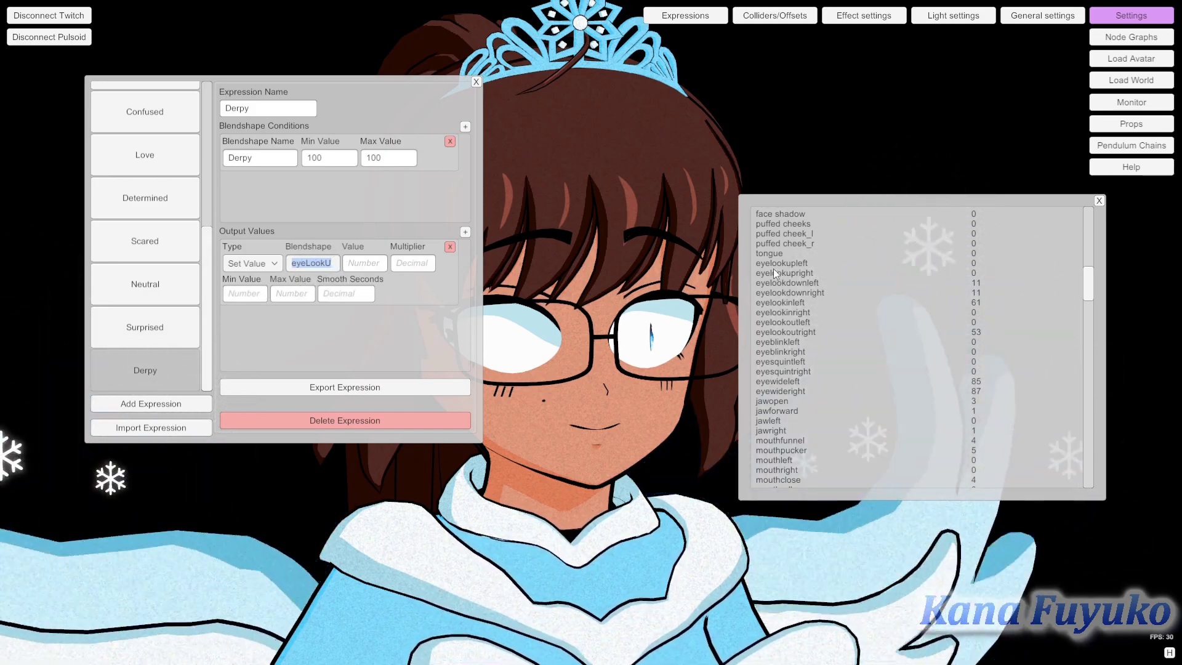
{"action": "left_click", "coordinate": [367, 262]}
{"action": "type", "text": "12"}
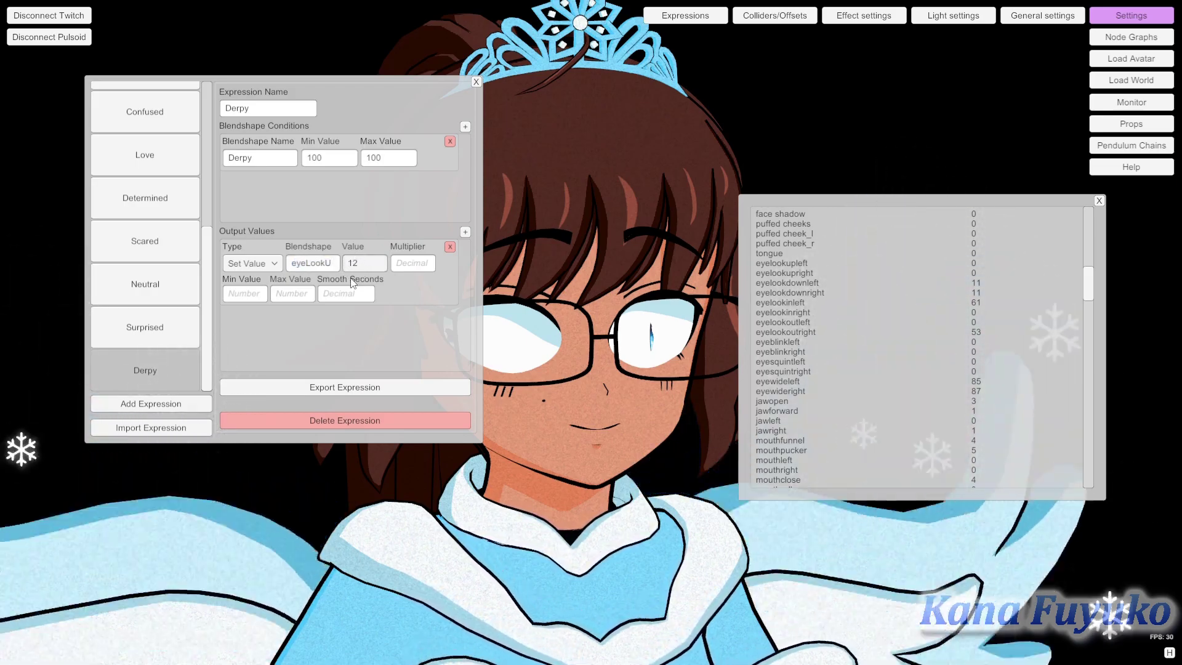
{"action": "type", "text": "0"}
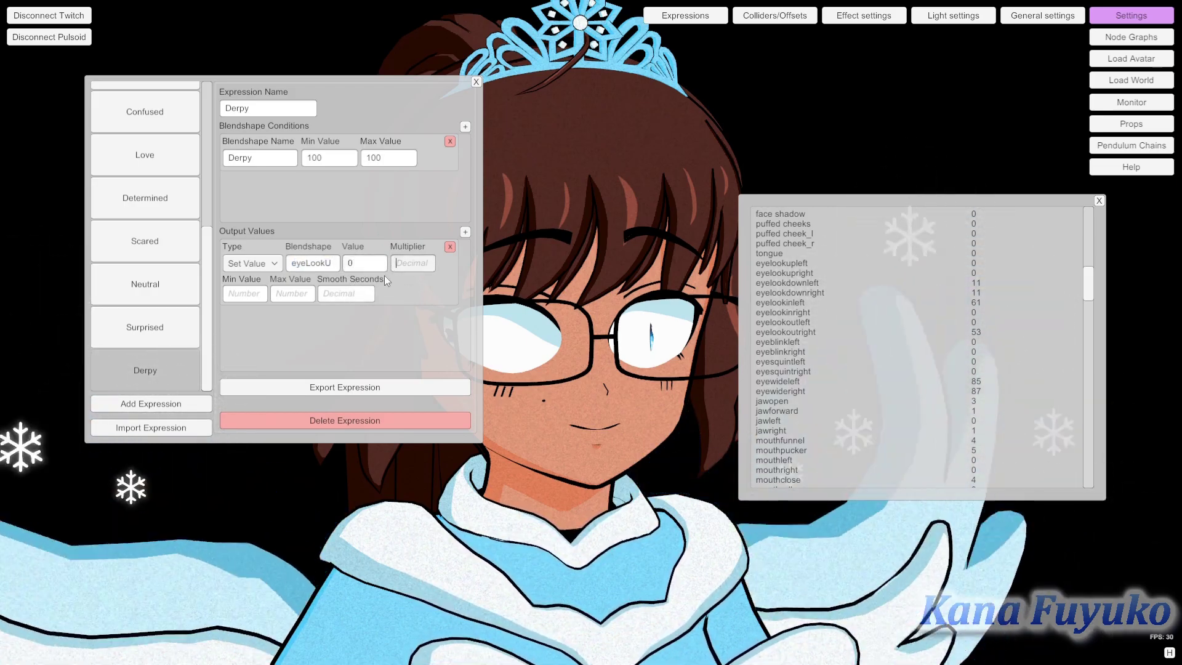
{"action": "left_click", "coordinate": [234, 298]}
{"action": "type", "text": "0"}
{"action": "left_click", "coordinate": [296, 293]}
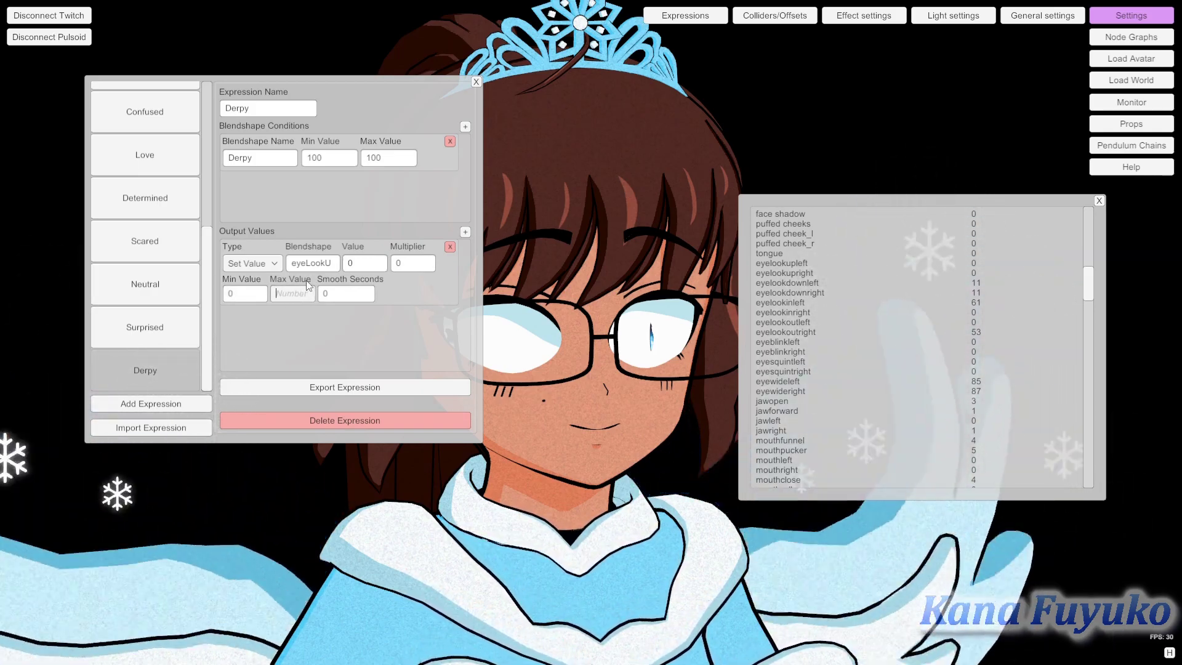
{"action": "type", "text": "100"}
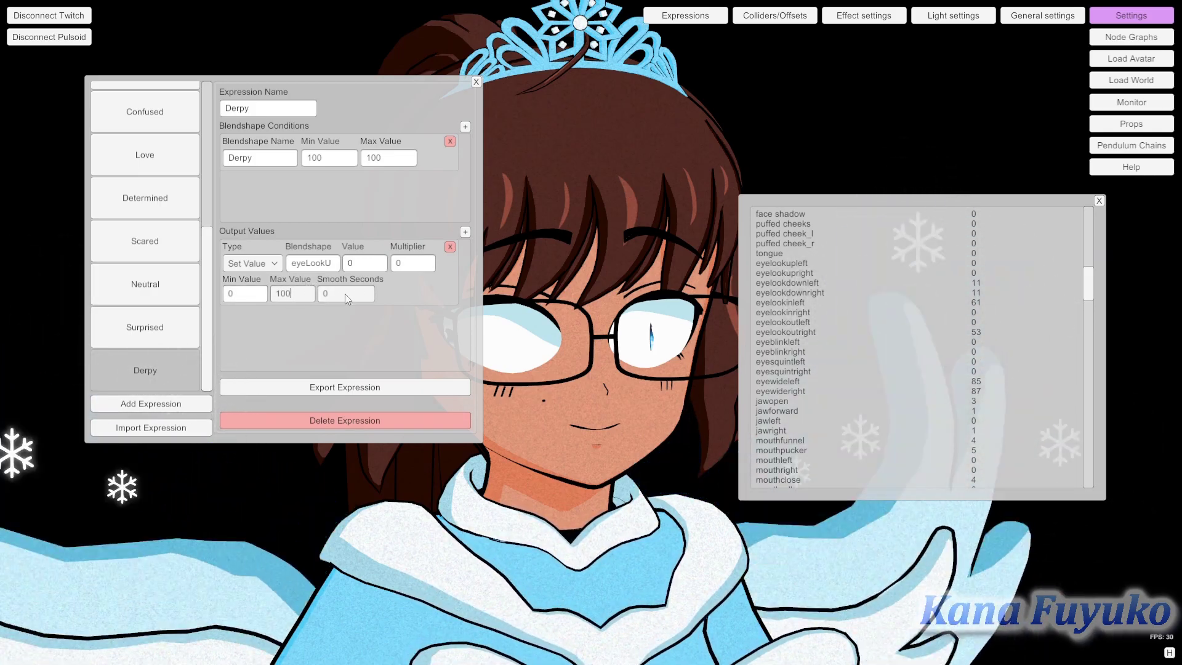
Try smooth seconds of 0.08 and 12 on the eyeLookUpLeft output and return the setting to 0.
{"action": "left_click", "coordinate": [346, 294]}
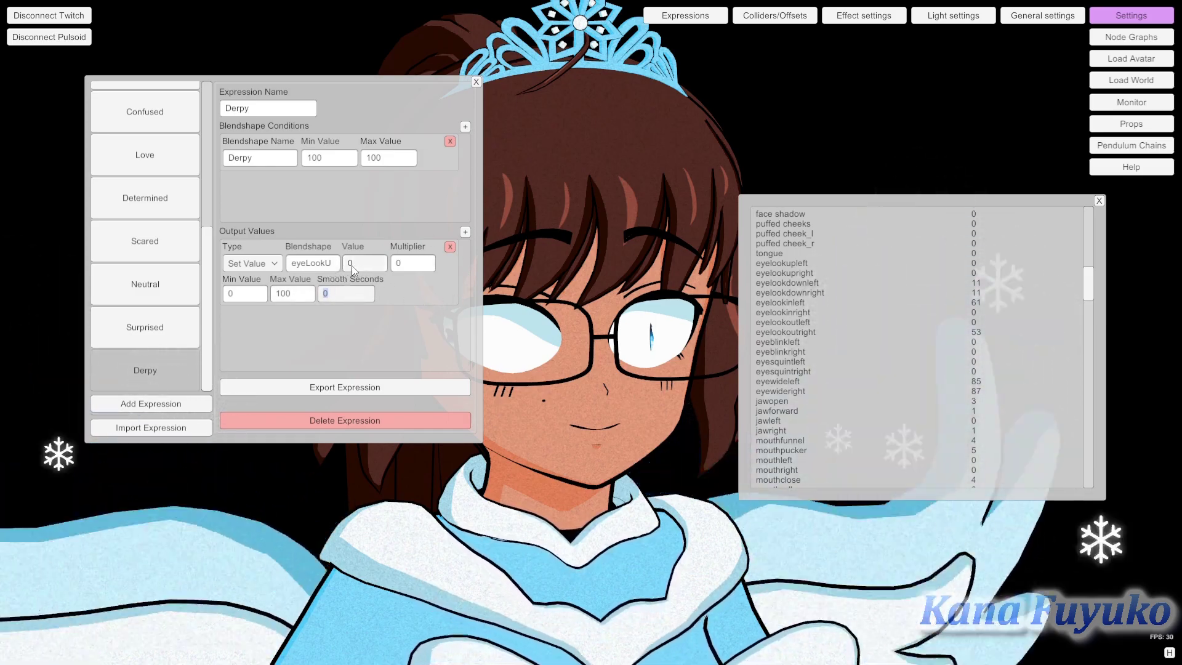
{"action": "left_click", "coordinate": [332, 296]}
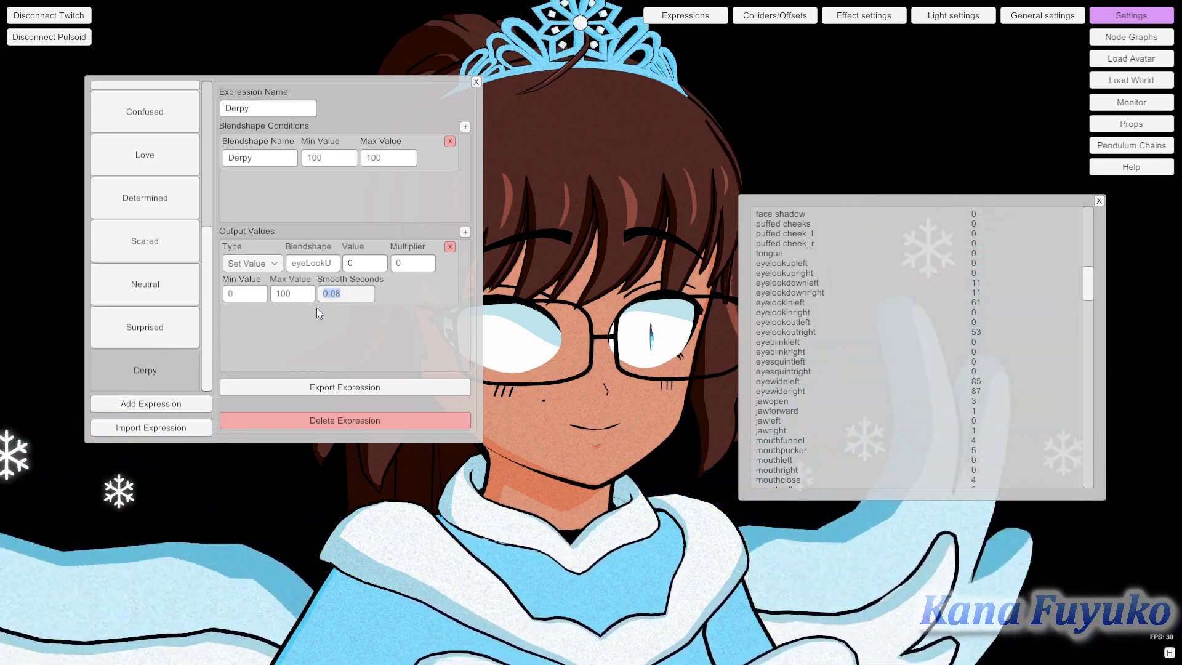
{"action": "type", "text": "12"}
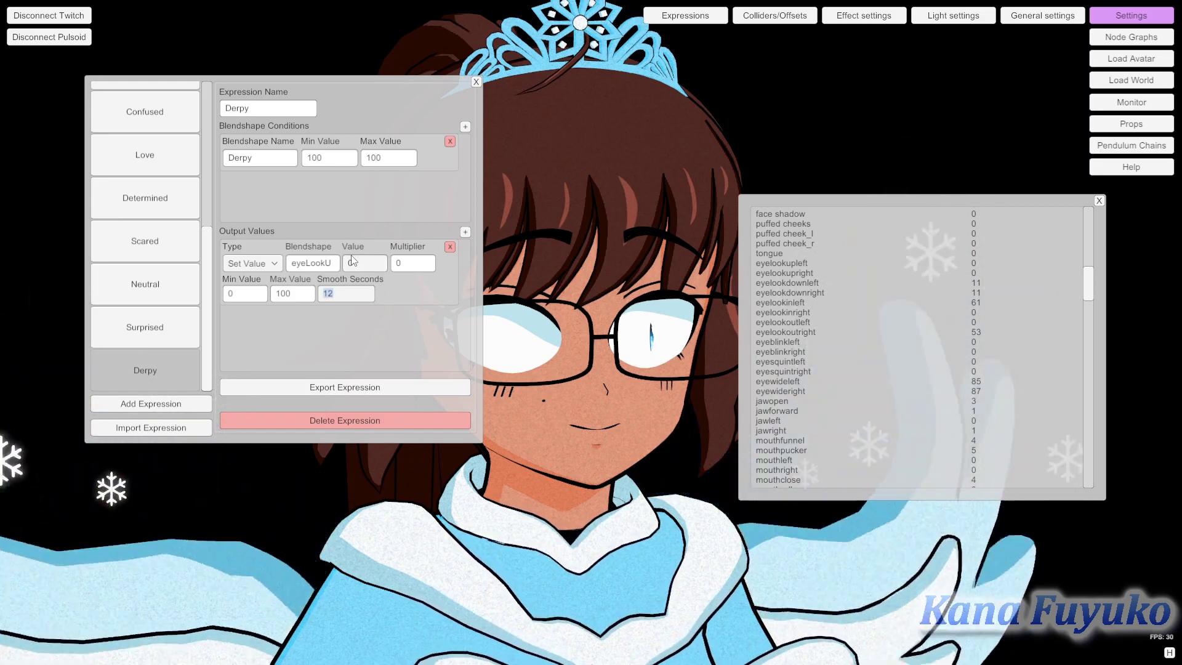
{"action": "key", "text": "ctrl+a"}
{"action": "key", "text": "Return"}
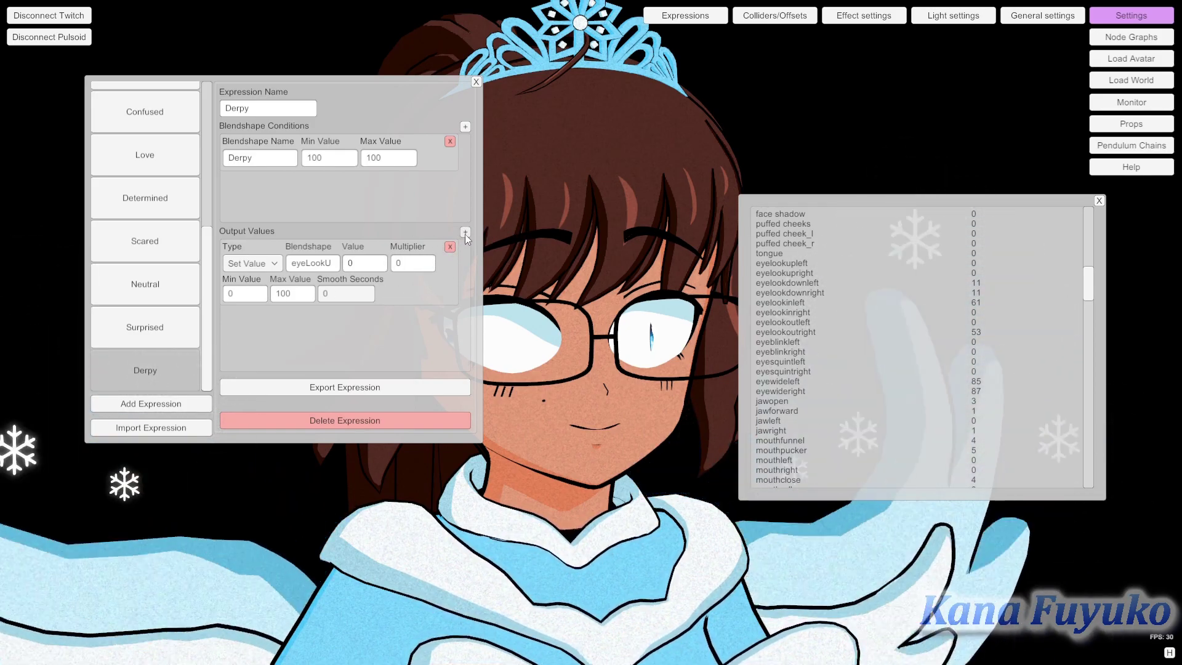
Add a second Set Value output for eyeLookUpRight with value 0, multiplier 0, minimum 0, maximum 100 and smooth seconds 0.
{"action": "left_click", "coordinate": [465, 233]}
{"action": "left_click", "coordinate": [325, 331]}
{"action": "type", "text": "eyeLookUp"}
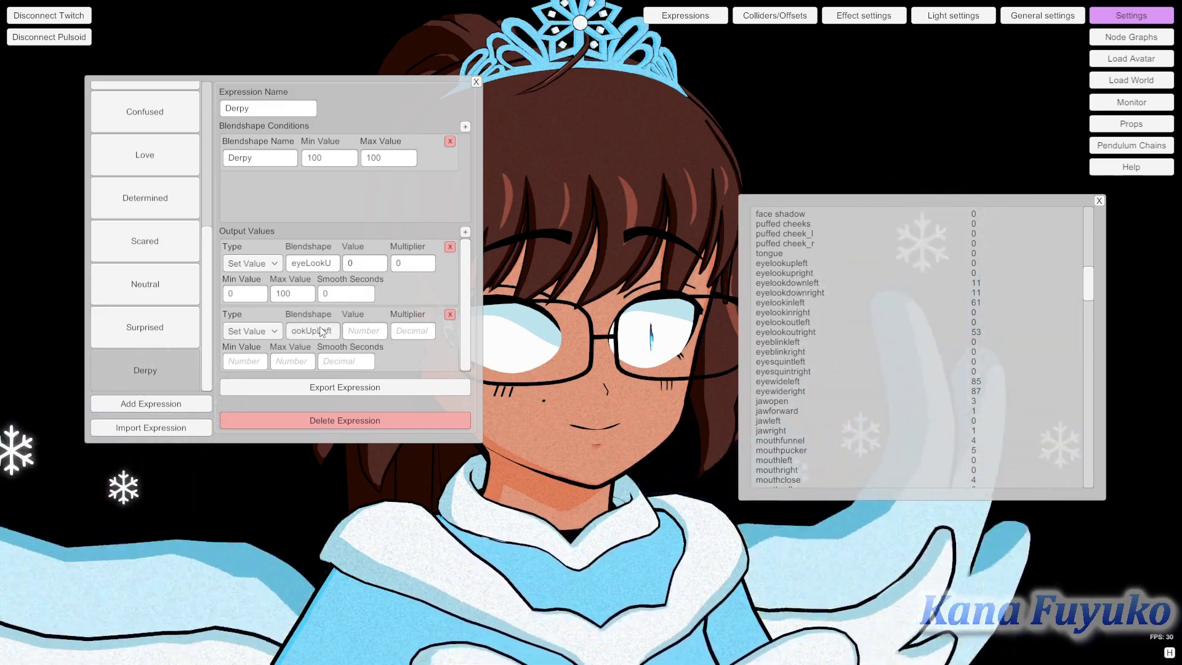
{"action": "type", "text": "Right"}
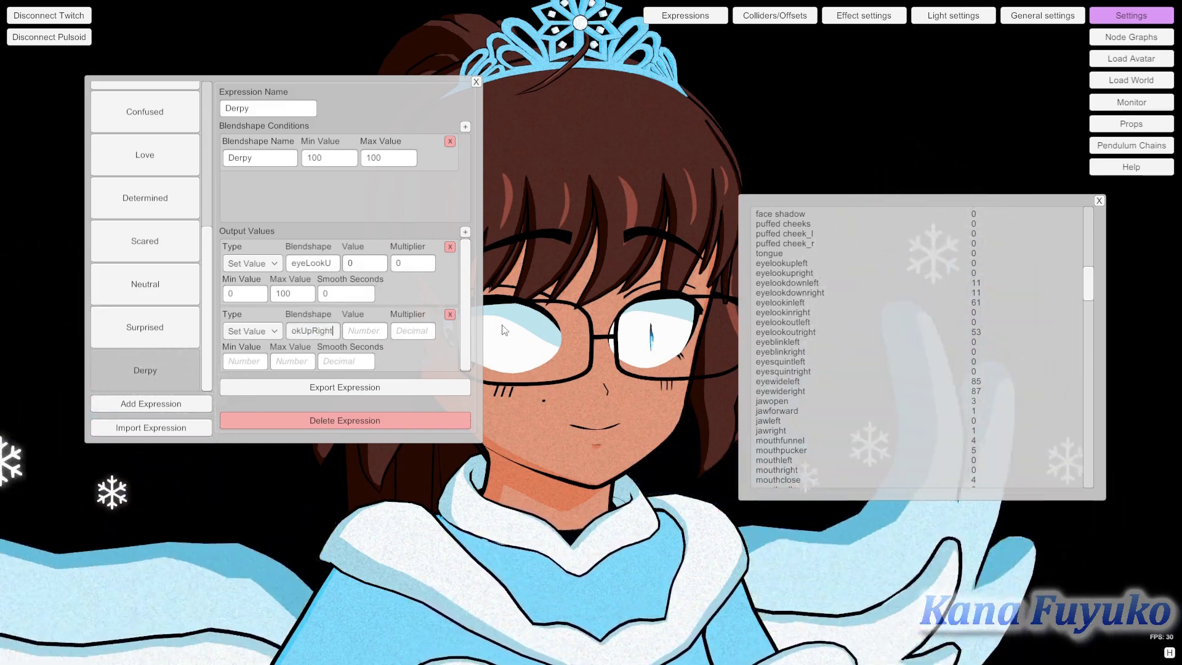
{"action": "left_click", "coordinate": [339, 361]}
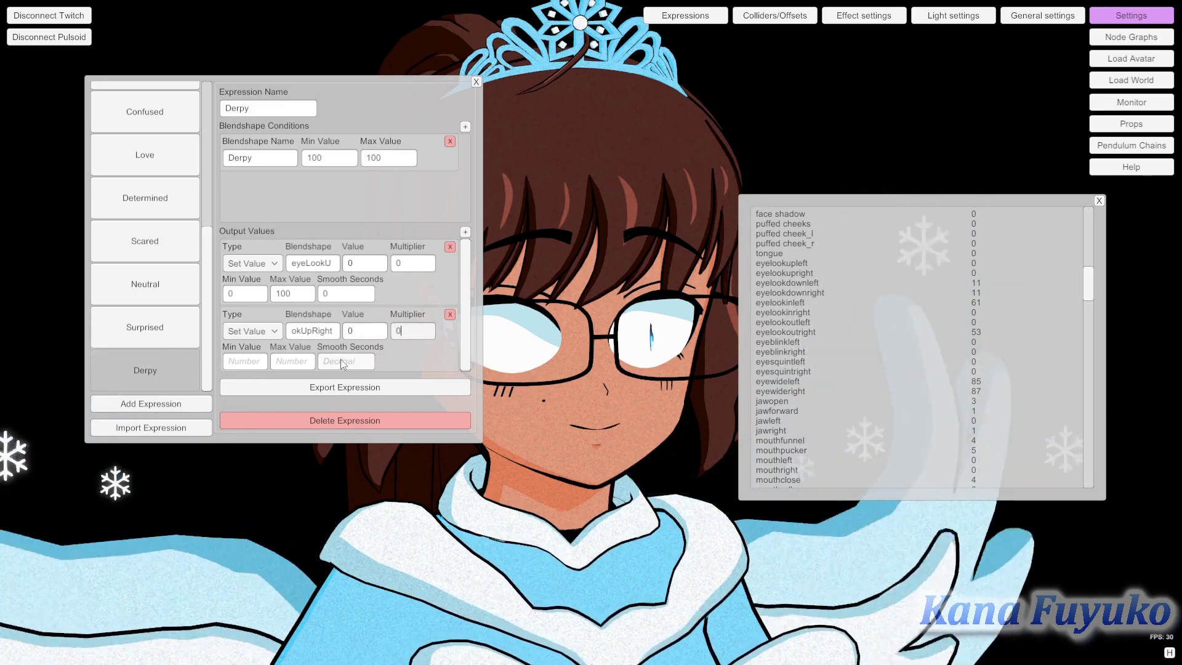
{"action": "left_click", "coordinate": [250, 364]}
{"action": "type", "text": "0"}
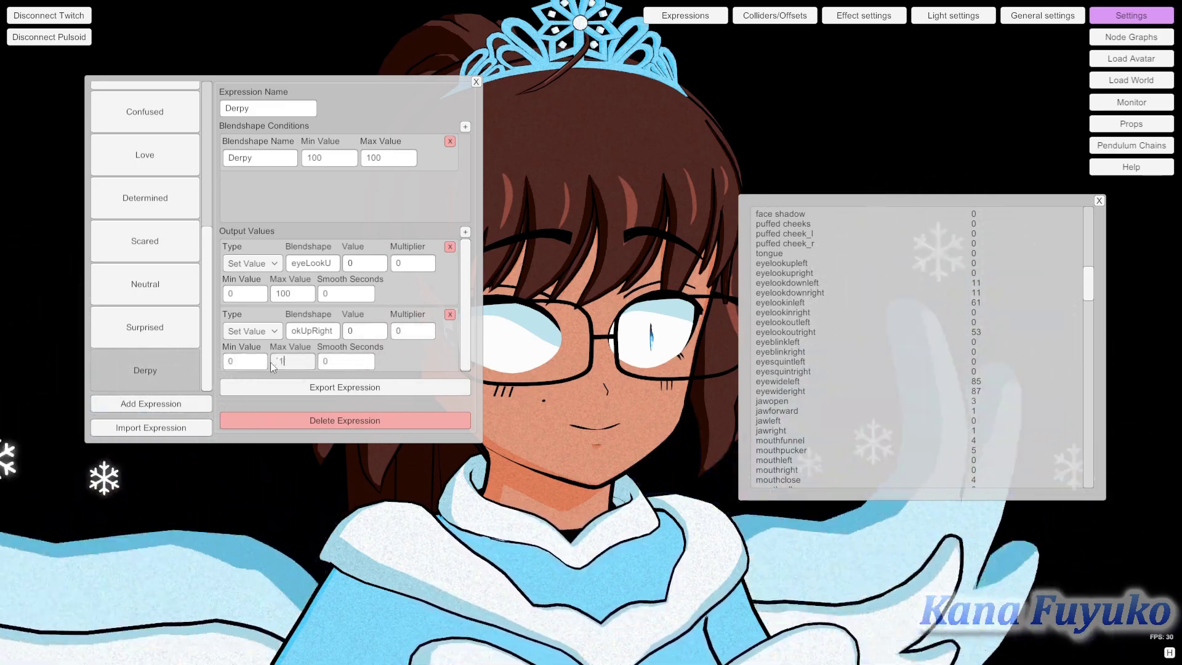
{"action": "left_click", "coordinate": [273, 366]}
{"action": "type", "text": "100"}
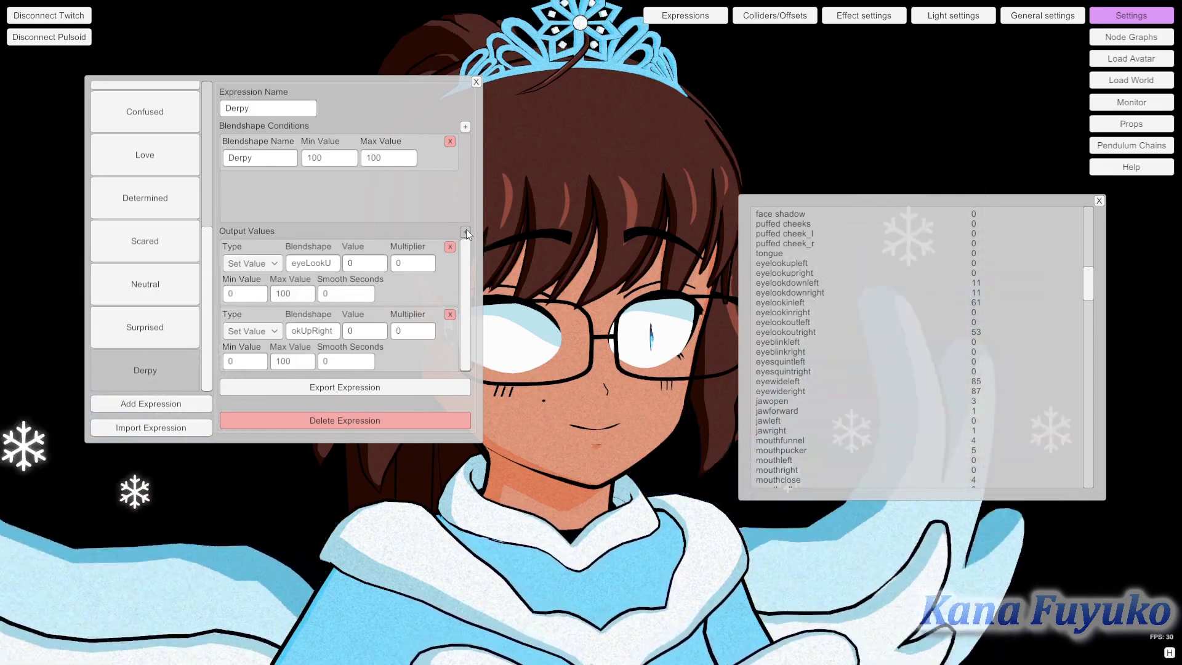
Add a Set Value output for eyeBlinkLeft with value 0, multiplier 0, minimum 0, maximum 100 and smooth seconds 0.
{"action": "left_click", "coordinate": [465, 231]}
{"action": "scroll", "coordinate": [433, 282], "scroll_direction": "down", "scroll_amount": 1}
{"action": "left_click", "coordinate": [302, 335]}
{"action": "type", "text": "eye"}
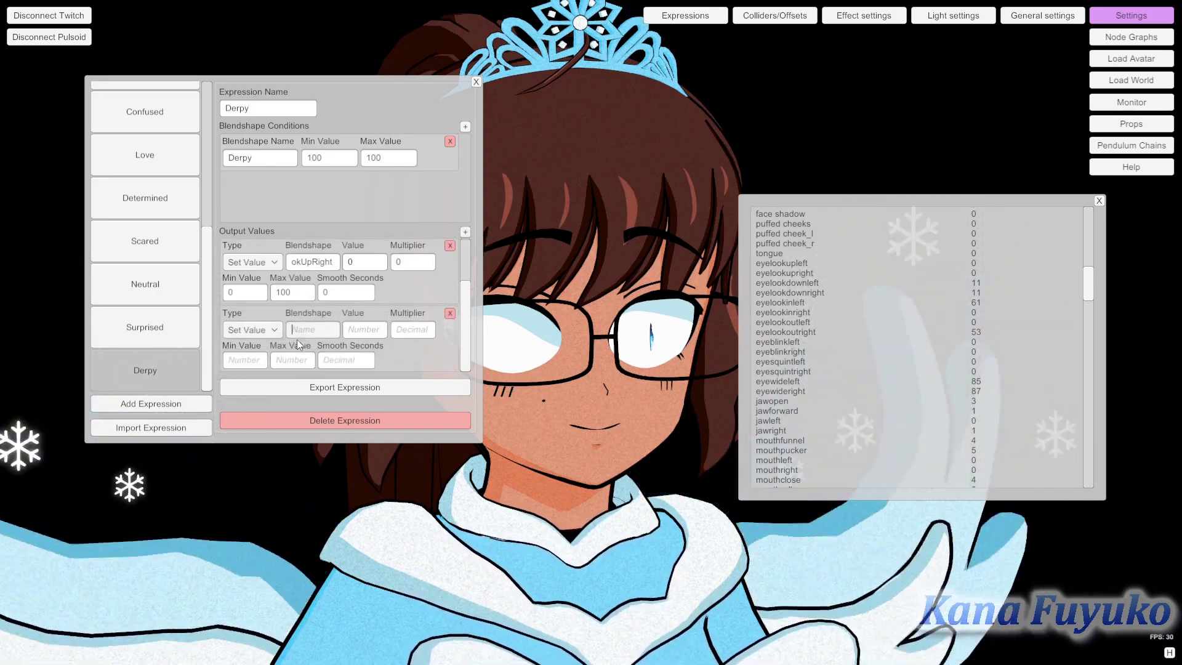
{"action": "type", "text": "BlinkLeft"}
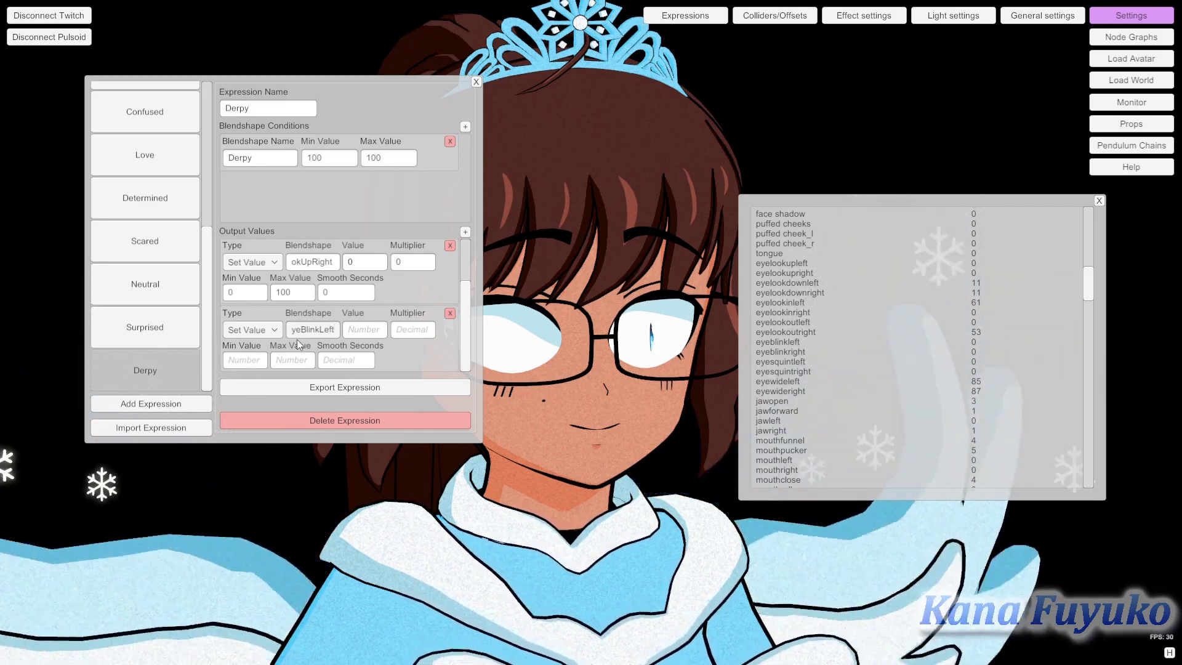
{"action": "left_click", "coordinate": [373, 326]}
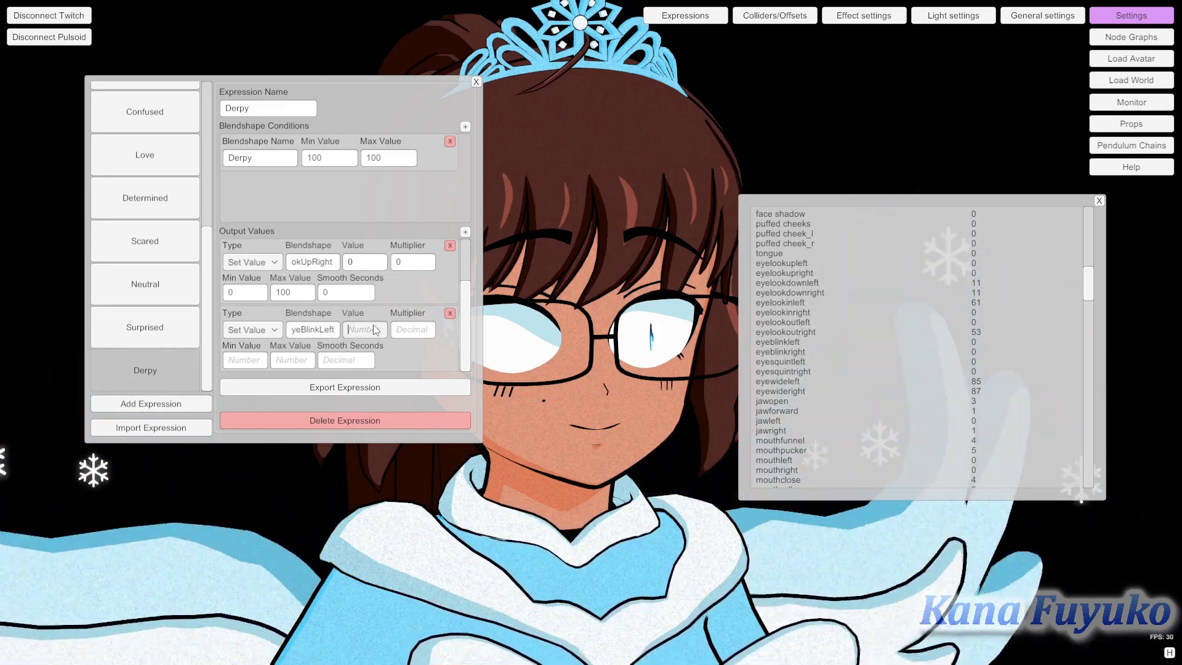
{"action": "type", "text": "0"}
{"action": "left_click", "coordinate": [404, 329]}
{"action": "type", "text": "0"}
{"action": "left_click", "coordinate": [341, 362]}
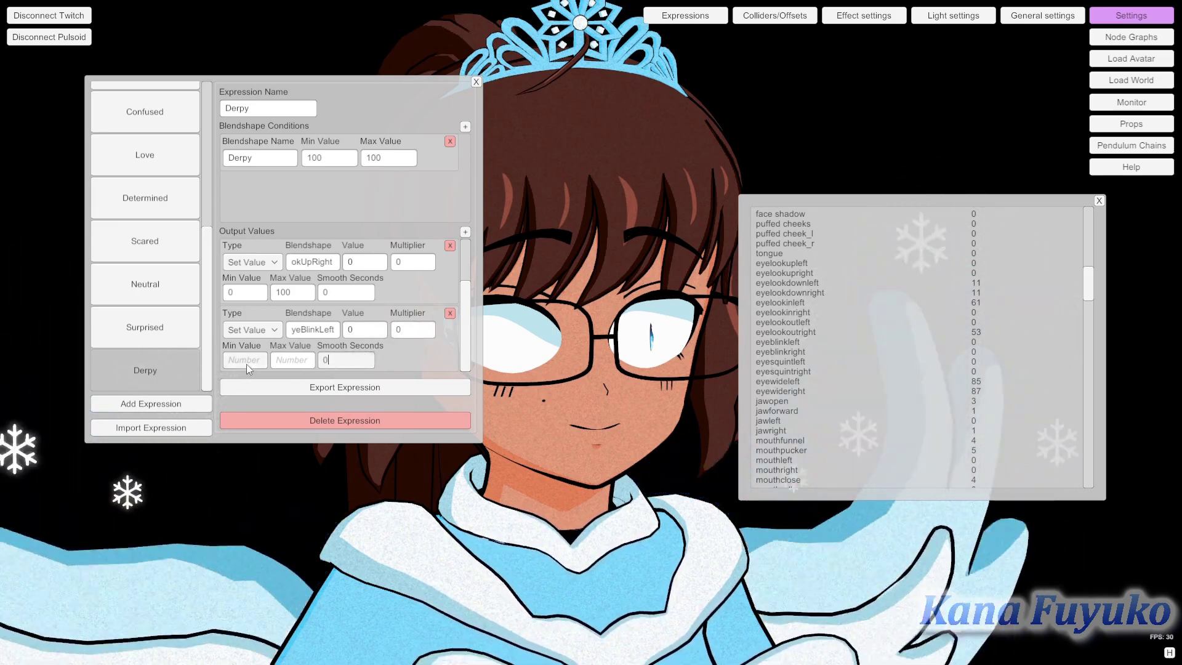
{"action": "type", "text": "100"}
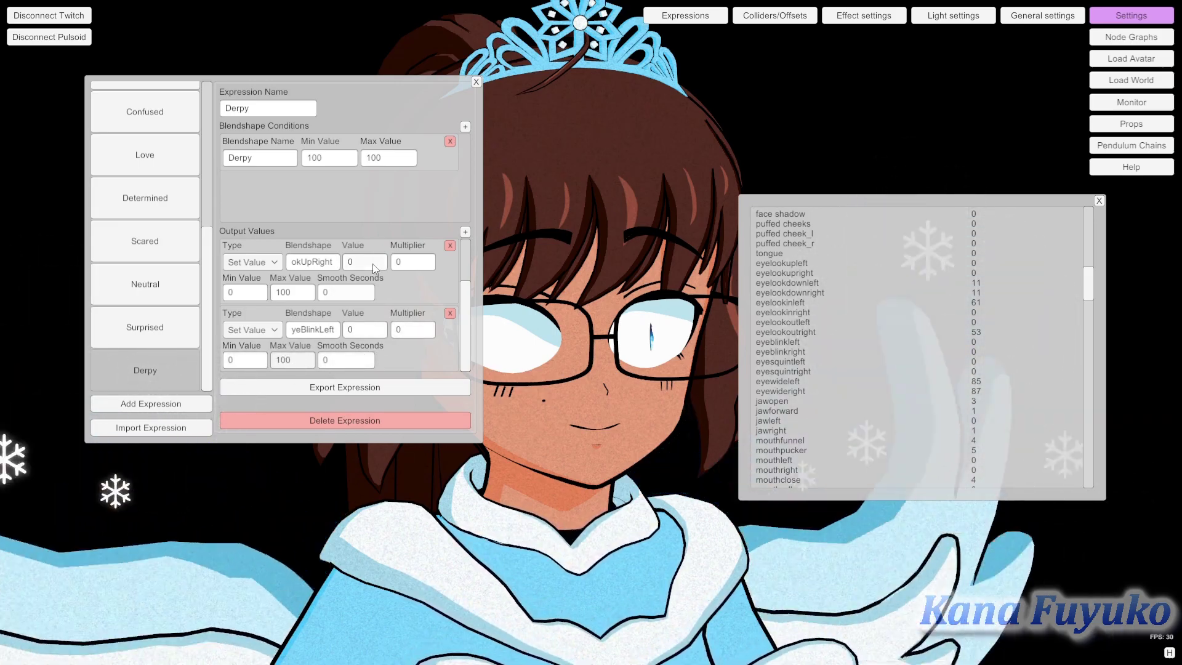
Add a Set Value output for jawOpen with value 0, multiplier 0, minimum 0, maximum 100 and smooth seconds 0.
{"action": "left_click", "coordinate": [465, 232]}
{"action": "scroll", "coordinate": [437, 276], "scroll_direction": "down", "scroll_amount": 3}
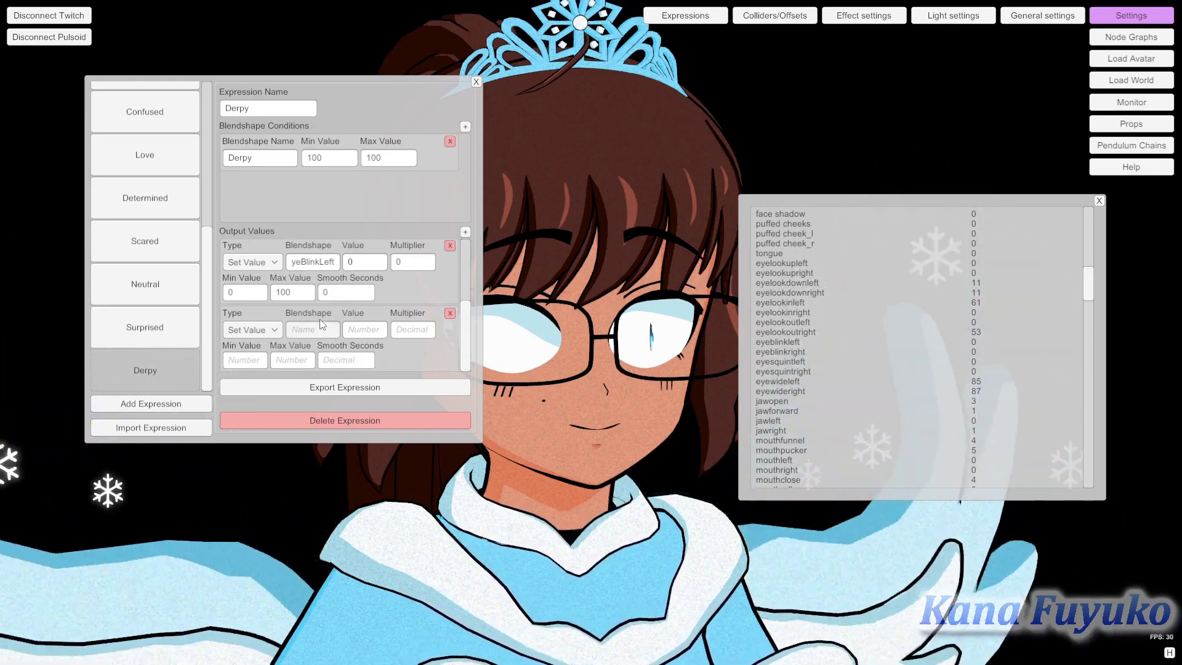
{"action": "left_click", "coordinate": [321, 326]}
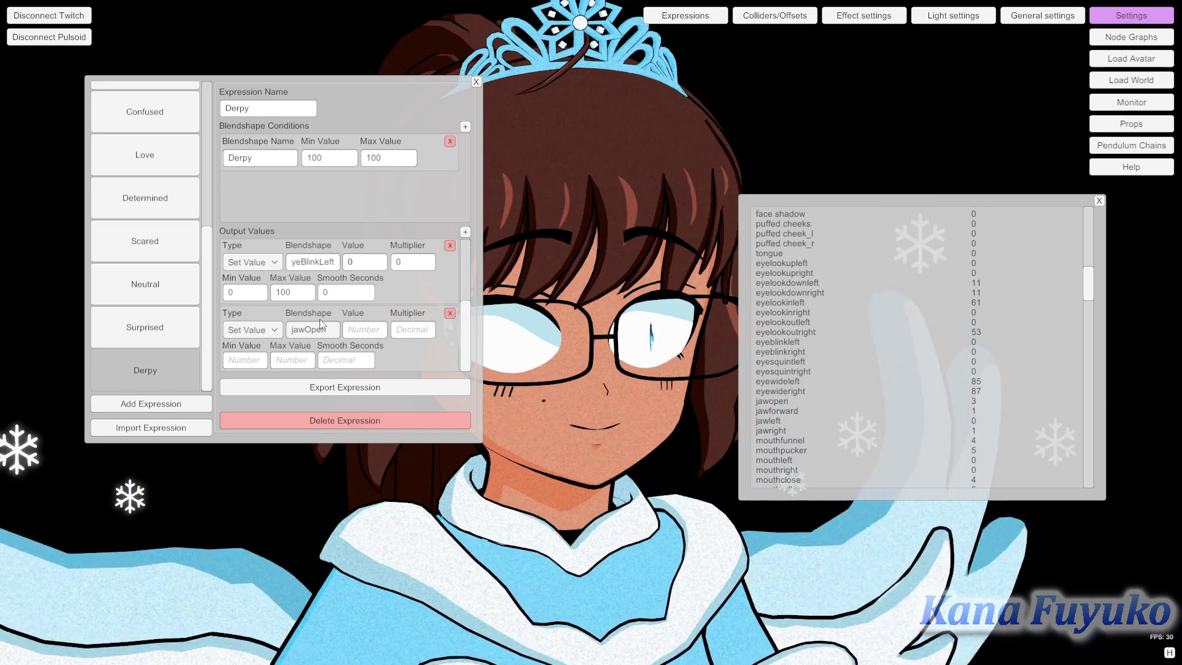
{"action": "key", "text": "Tab"}
{"action": "type", "text": "0"}
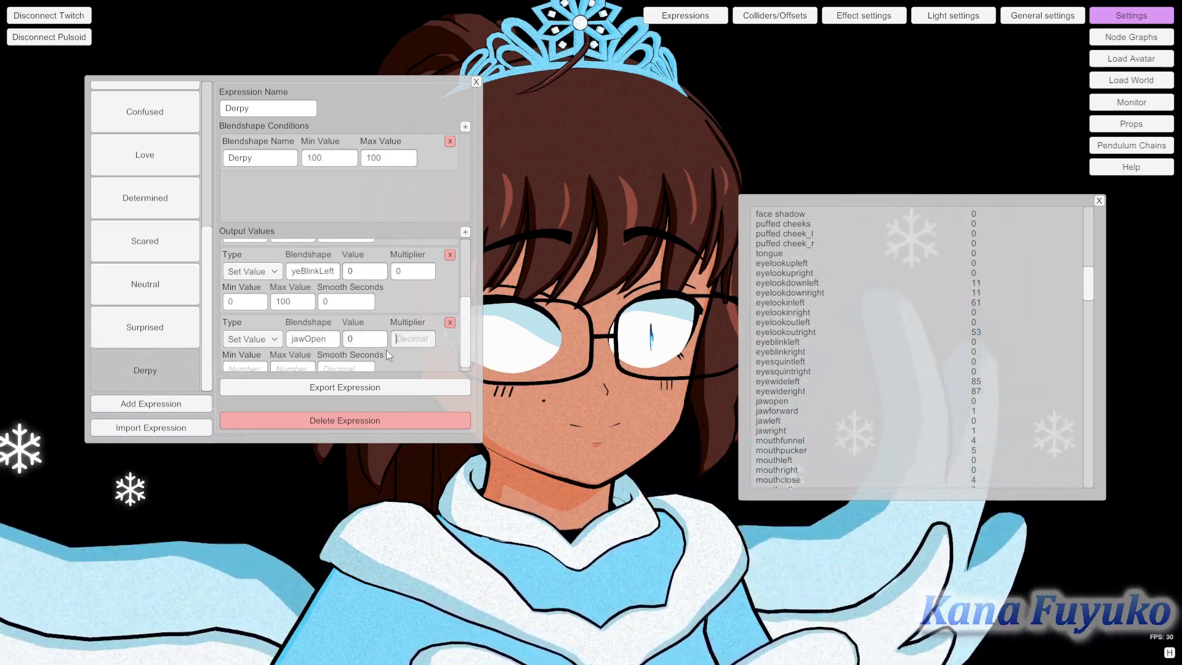
{"action": "key", "text": "Tab"}
{"action": "type", "text": "0"}
{"action": "left_click", "coordinate": [231, 362]}
{"action": "type", "text": "0"}
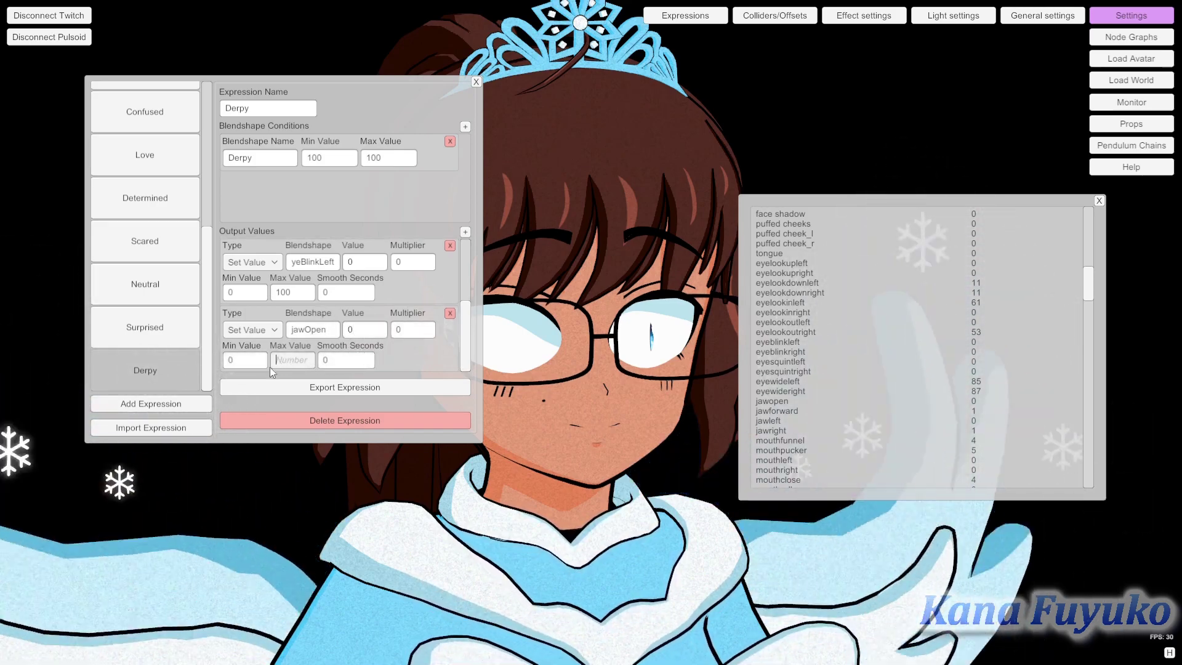
{"action": "key", "text": "Tab"}
{"action": "type", "text": "100"}
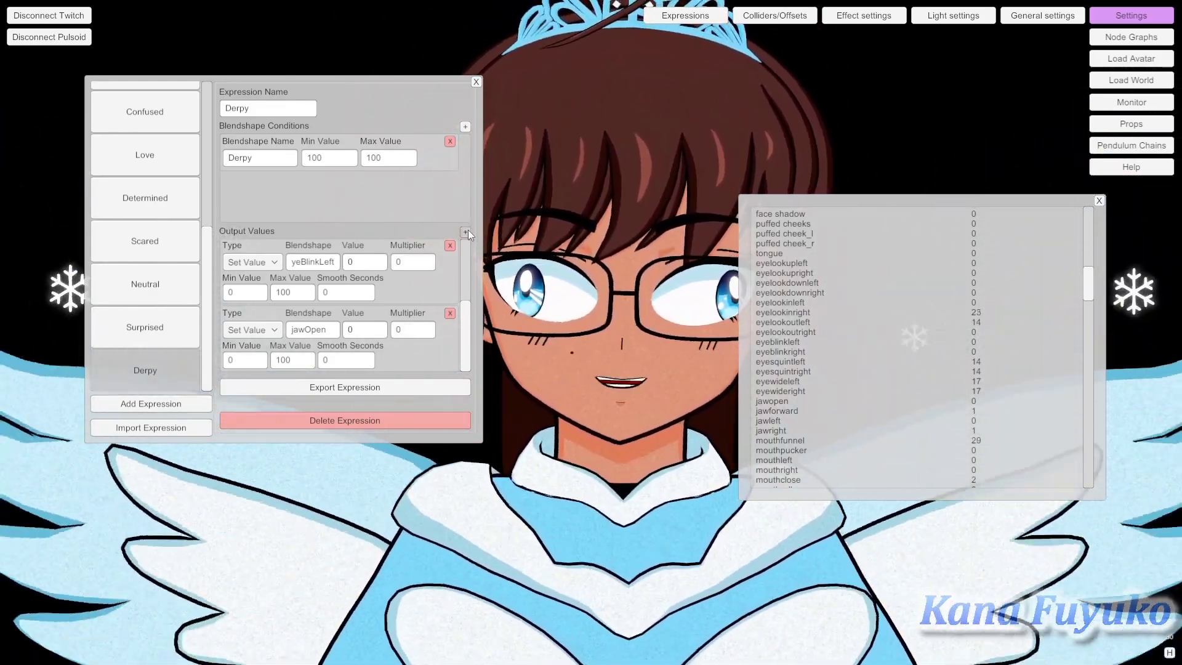
Add a Set Value output for mouthFunnel with value 0, multiplier 0, minimum 0, maximum 100 and smooth seconds 0.
{"action": "left_click", "coordinate": [466, 233]}
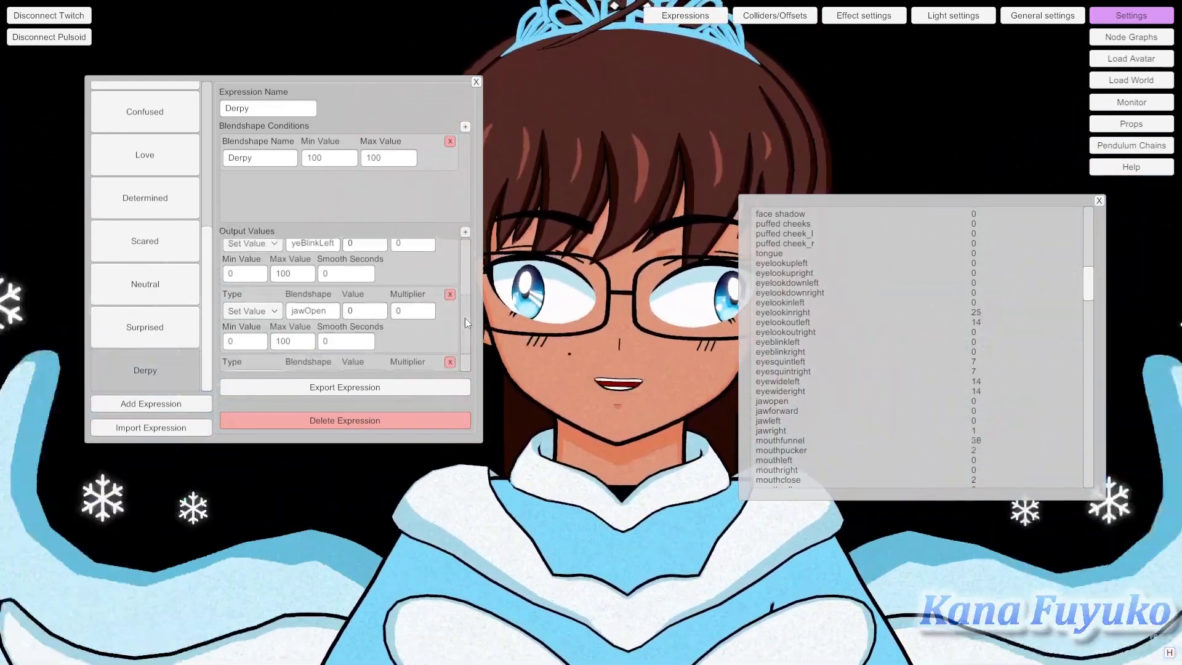
{"action": "scroll", "coordinate": [464, 318], "scroll_direction": "down", "scroll_amount": 2}
{"action": "left_click", "coordinate": [308, 331]}
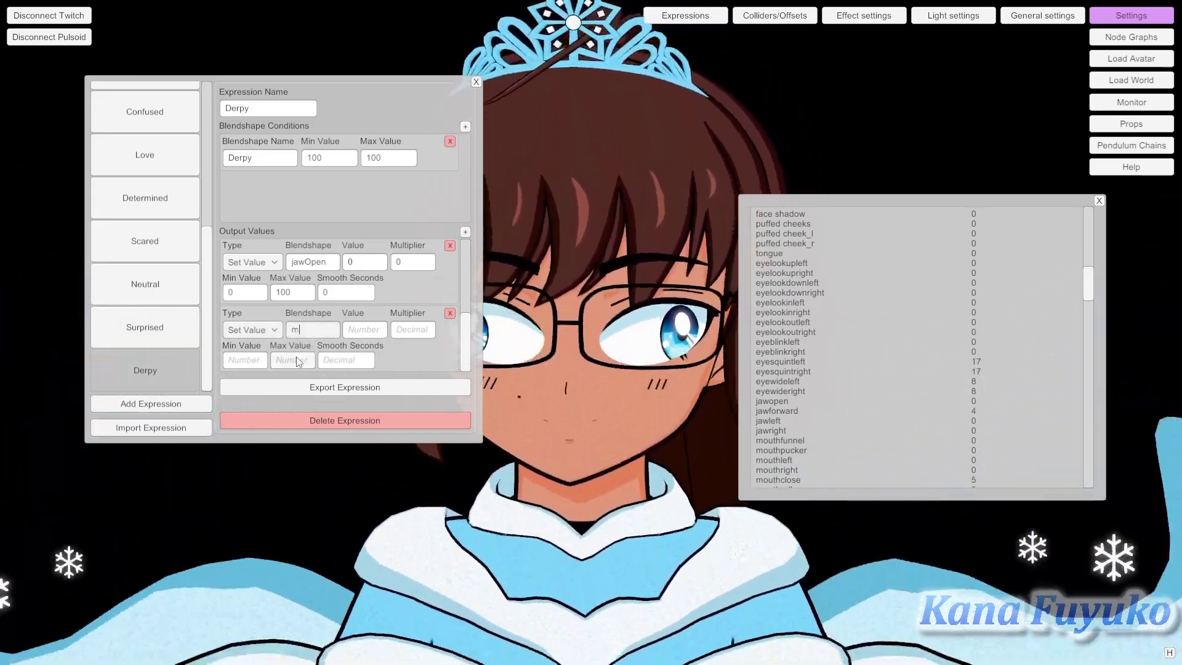
{"action": "type", "text": "mout"}
{"action": "type", "text": "hFunnel"}
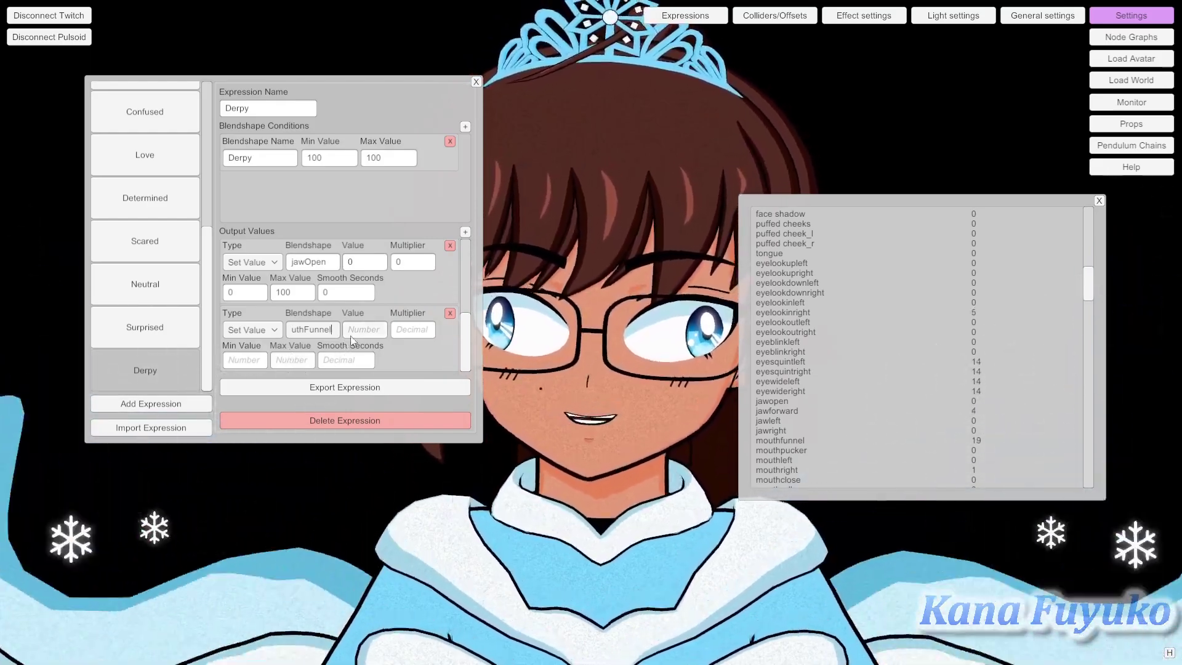
{"action": "left_click", "coordinate": [363, 330]}
{"action": "type", "text": "0"}
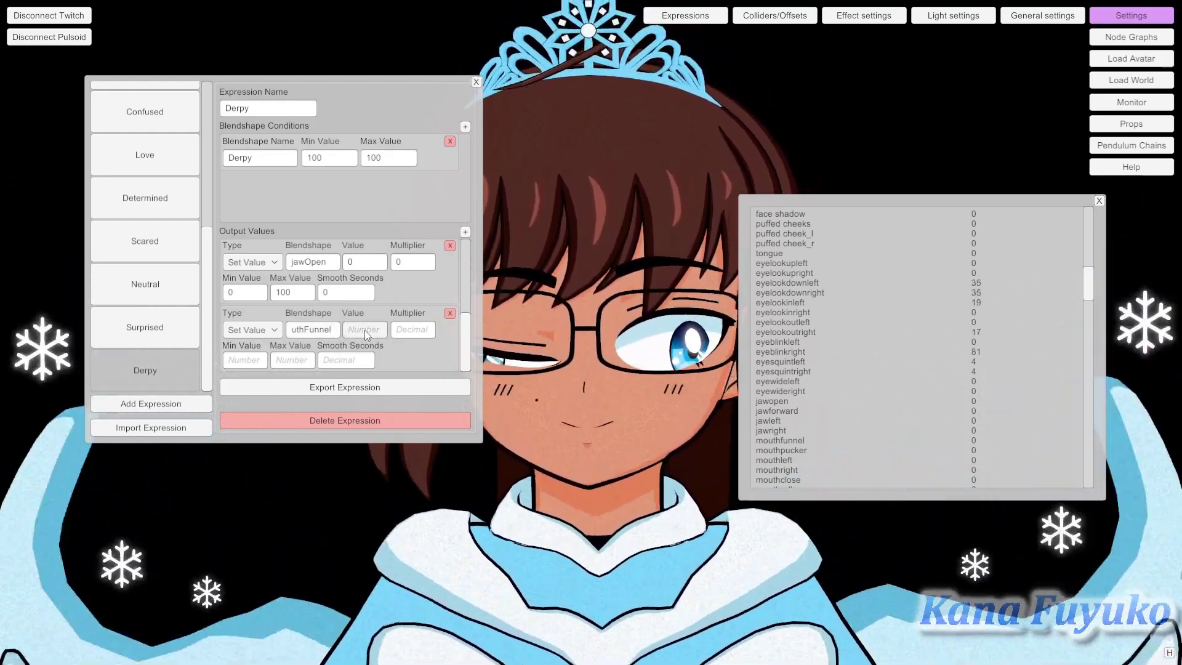
{"action": "left_click", "coordinate": [412, 330]}
{"action": "type", "text": "0"}
{"action": "left_click", "coordinate": [345, 361]}
{"action": "type", "text": "0"}
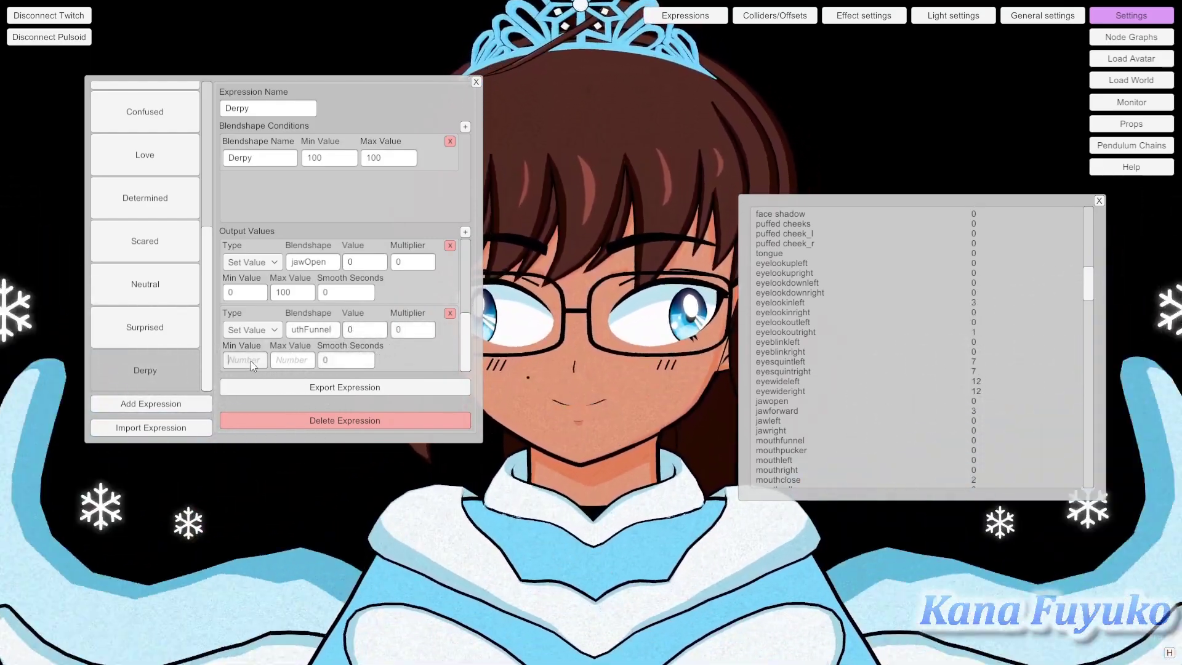
{"action": "left_click", "coordinate": [246, 361]}
{"action": "type", "text": "0"}
{"action": "left_click", "coordinate": [292, 361]}
{"action": "type", "text": "100"}
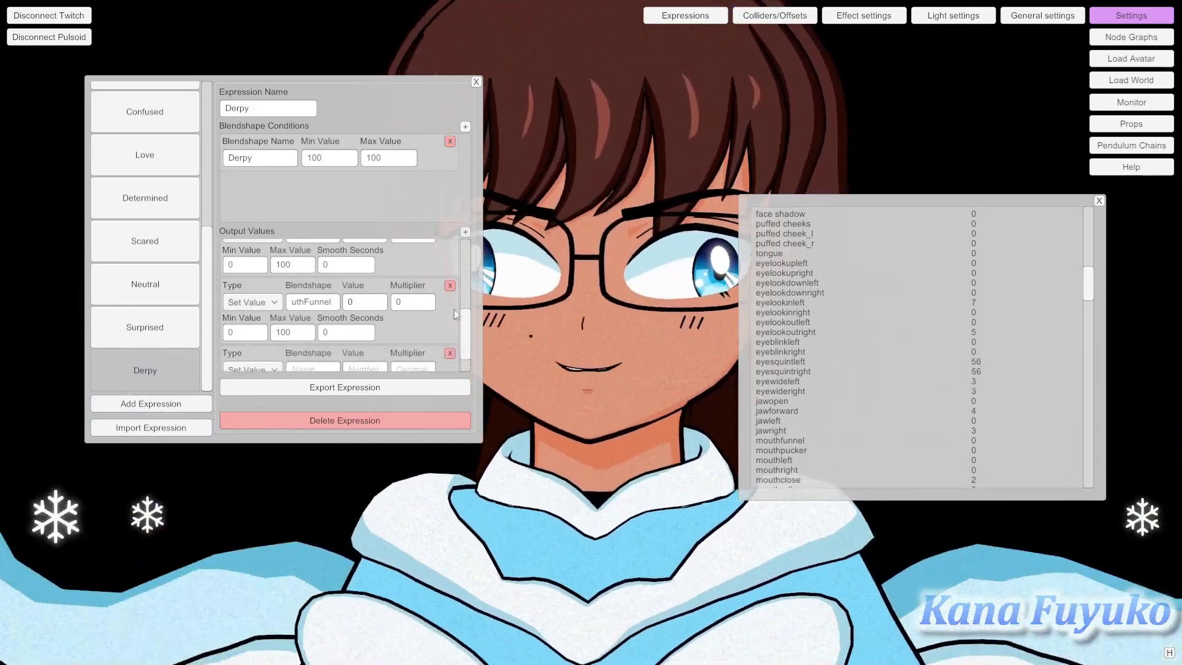
Add a Set Value output for eyeBlinkRight with value 0, multiplier 0, minimum 0, maximum 100 and smooth seconds 0.
{"action": "scroll", "coordinate": [453, 310], "scroll_direction": "down", "scroll_amount": 2}
{"action": "left_click", "coordinate": [333, 332]}
{"action": "type", "text": "e"}
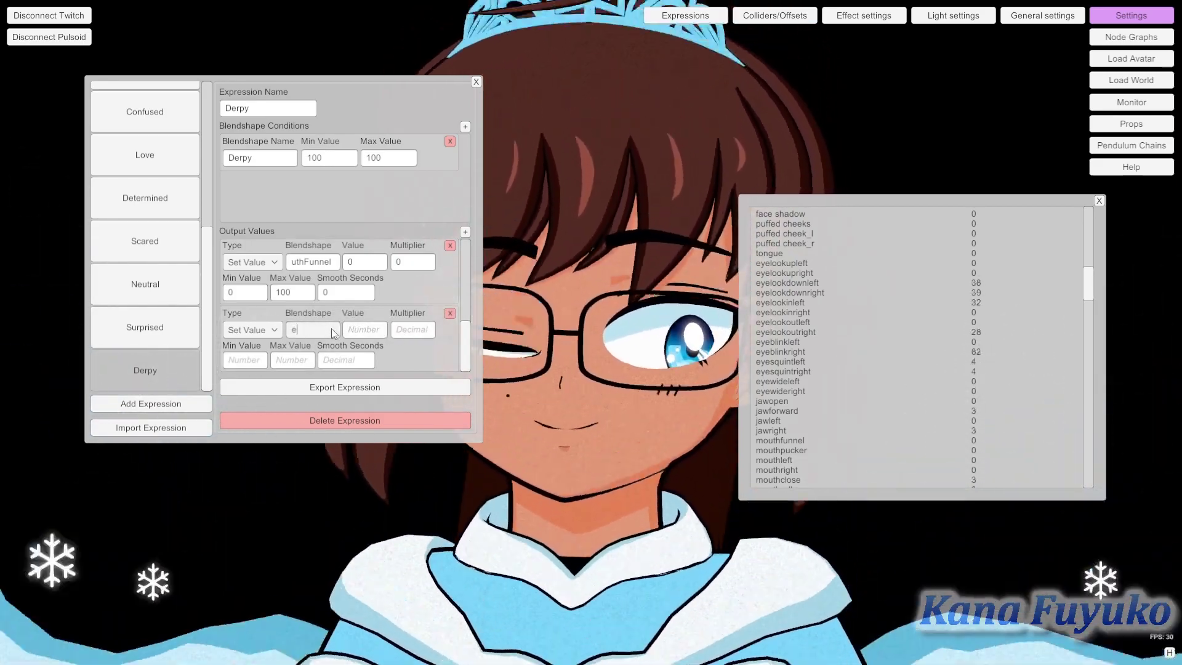
{"action": "type", "text": "yeBlinkRi"}
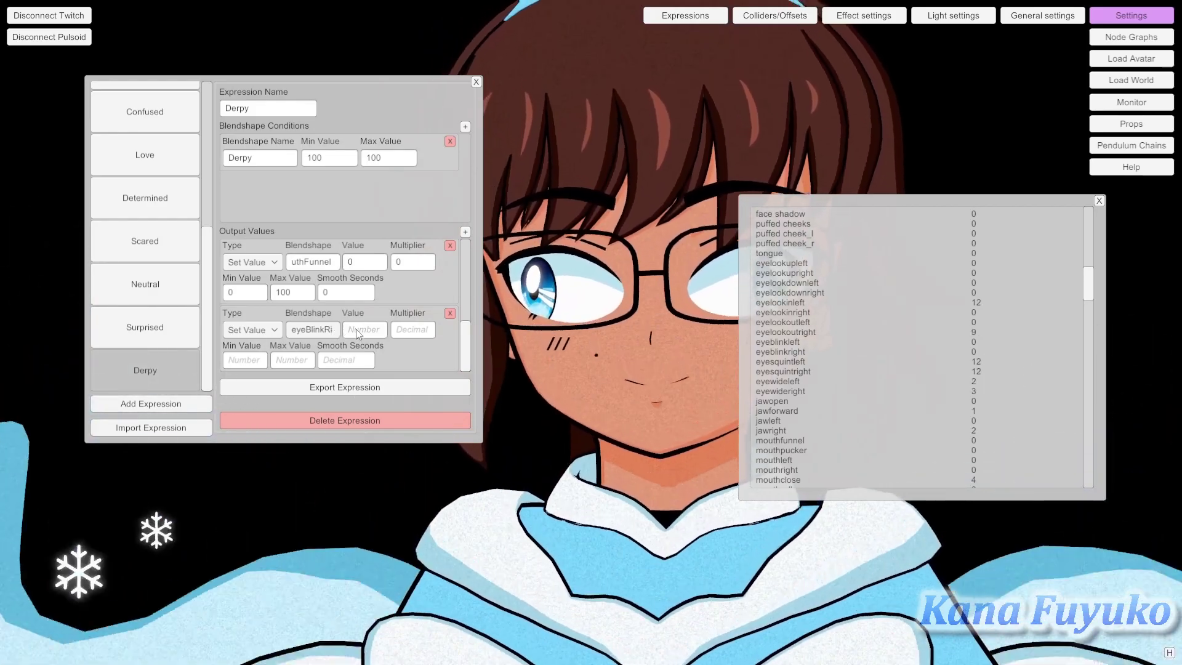
{"action": "left_click", "coordinate": [367, 330]}
{"action": "type", "text": "00"}
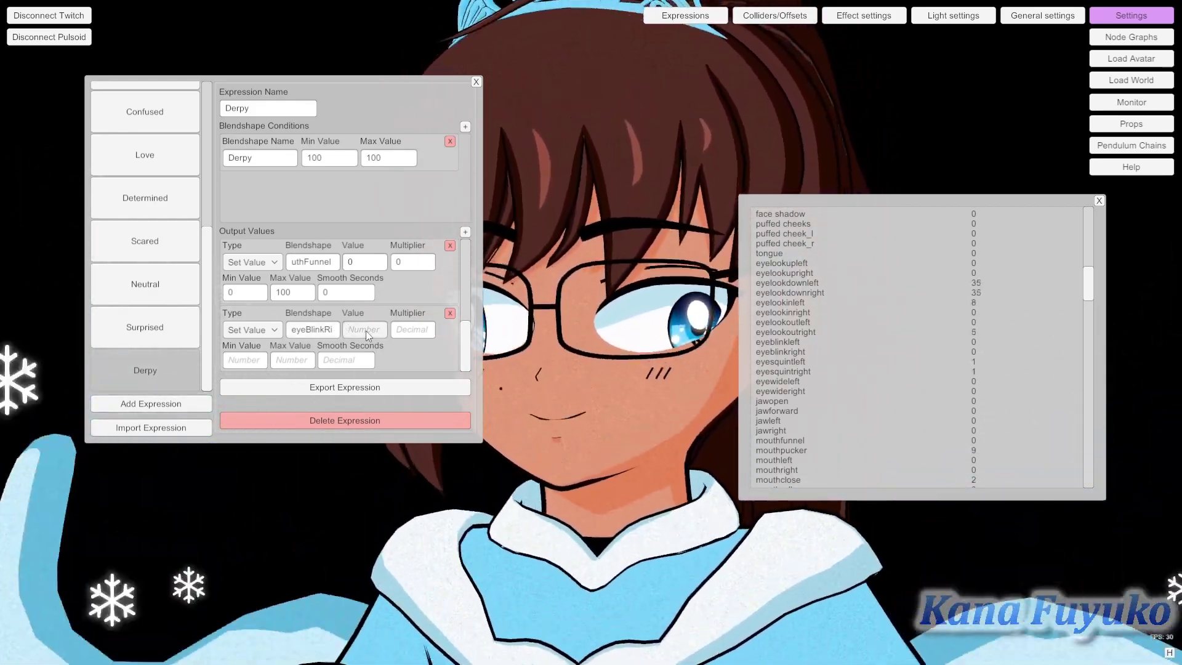
{"action": "left_click", "coordinate": [408, 329]}
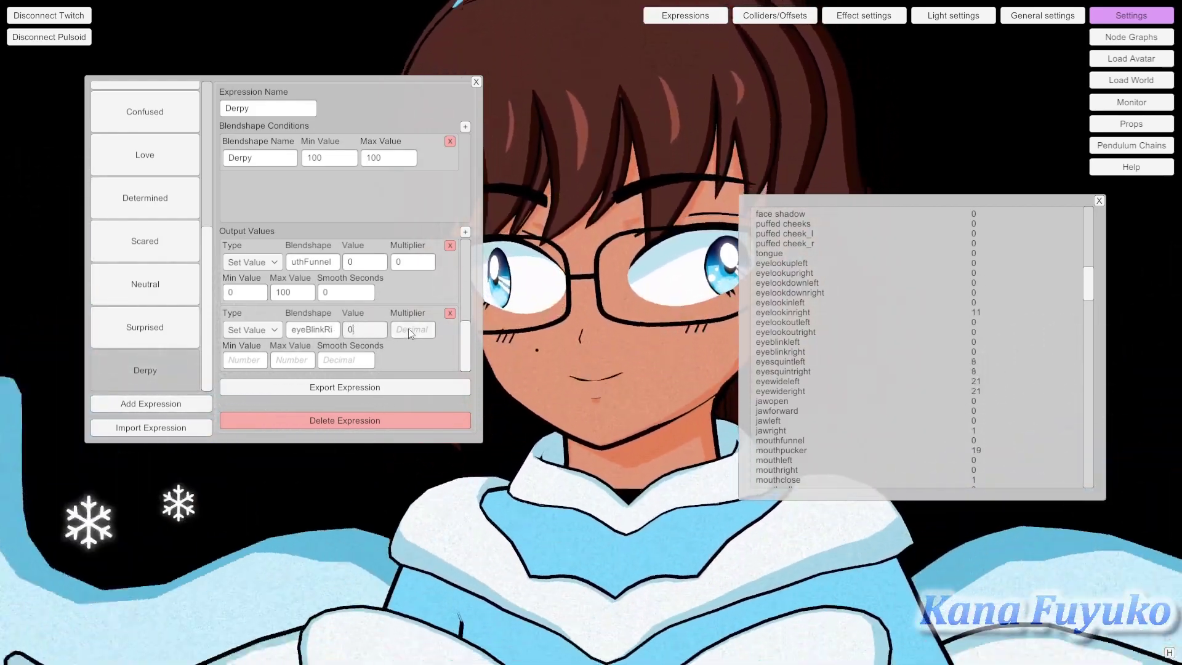
{"action": "type", "text": "0"}
{"action": "left_click", "coordinate": [325, 366]}
{"action": "type", "text": "0"}
{"action": "left_click", "coordinate": [253, 359]}
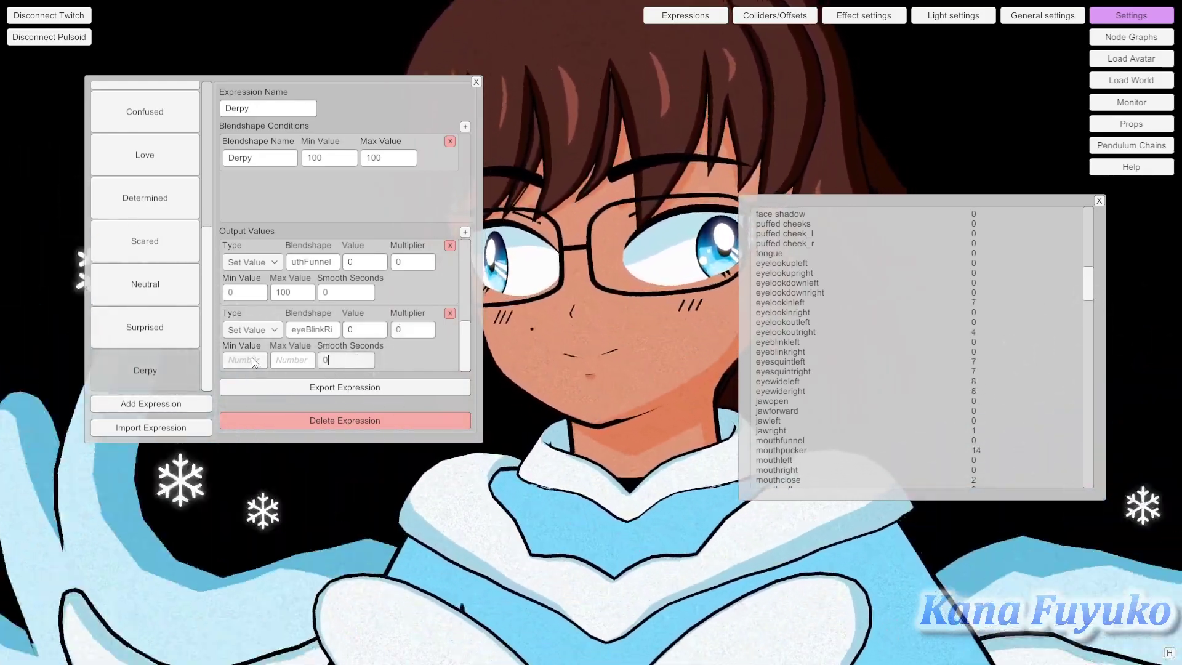
{"action": "type", "text": "0"}
{"action": "left_click", "coordinate": [290, 359]}
{"action": "type", "text": "100"}
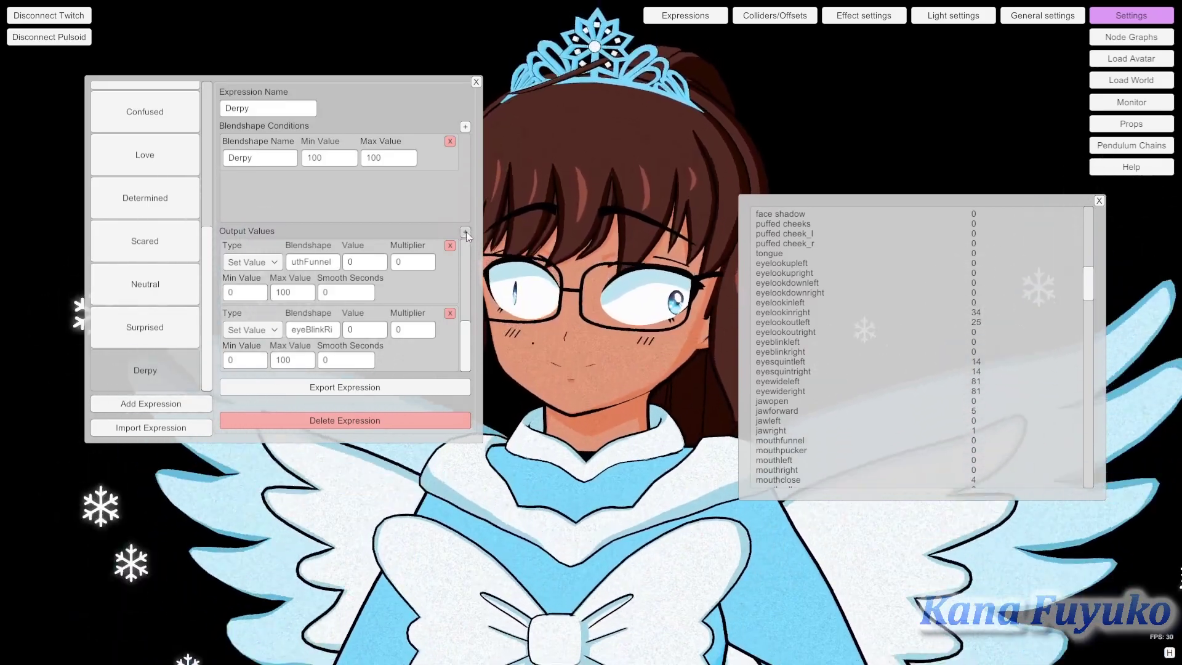
Add a Set Value output for the browInnerUp blendshape, leaving its number fields empty.
{"action": "left_click", "coordinate": [466, 232]}
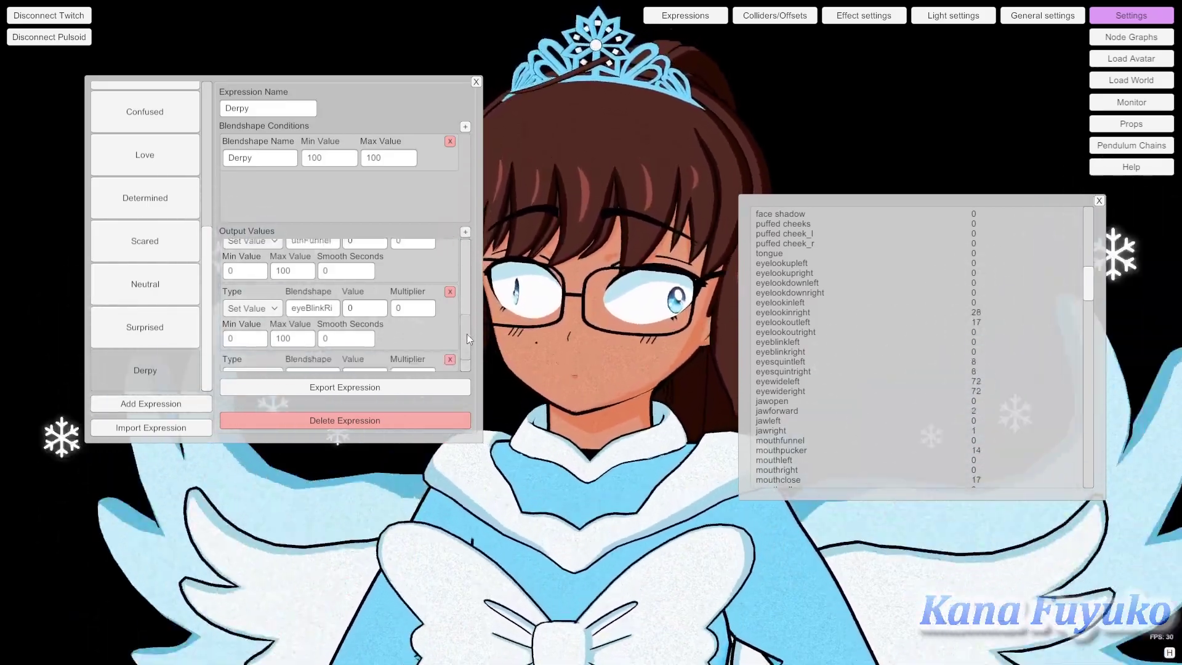
{"action": "left_click", "coordinate": [293, 332]}
{"action": "type", "text": "browInnerU"}
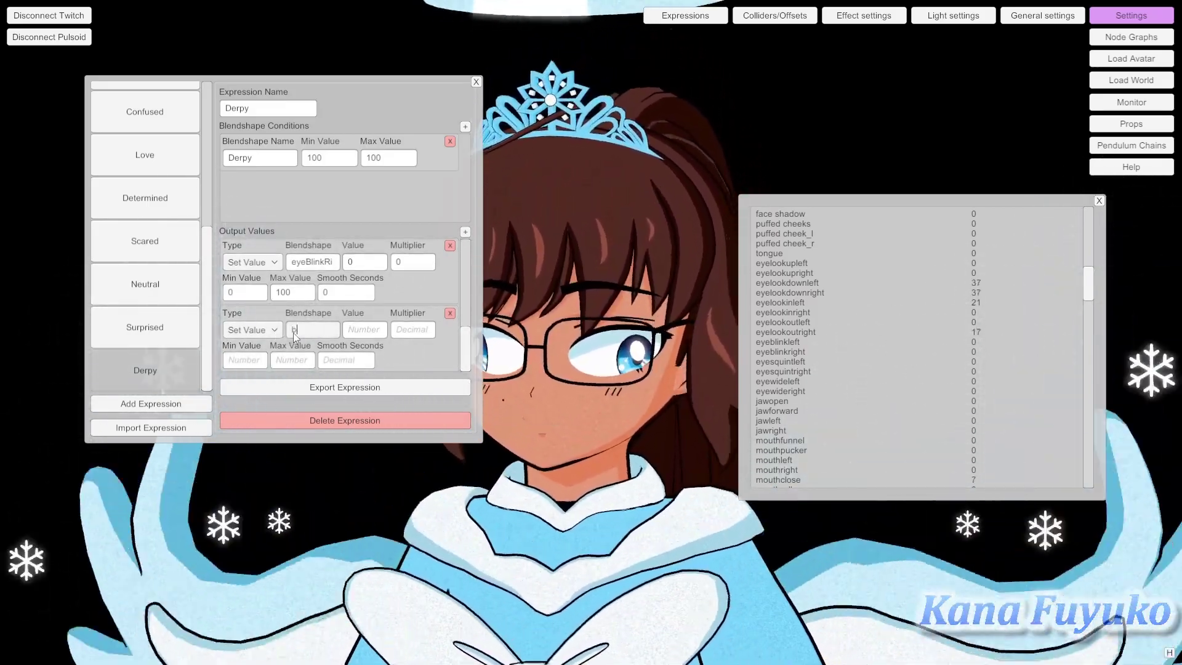
{"action": "key", "text": "BackSpace"}
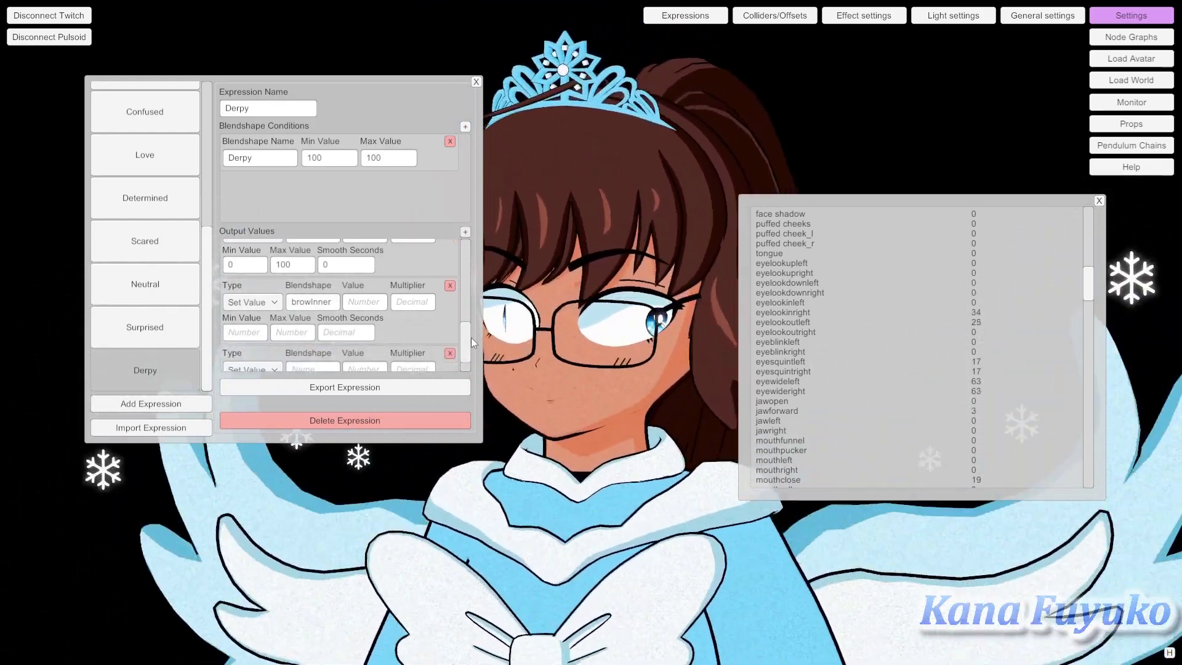
Add two more Set Value outputs for the browDownLeft and browDownRight blendshapes, leaving their number fields empty.
{"action": "scroll", "coordinate": [460, 361], "scroll_direction": "down", "scroll_amount": 2}
{"action": "left_click", "coordinate": [308, 328]}
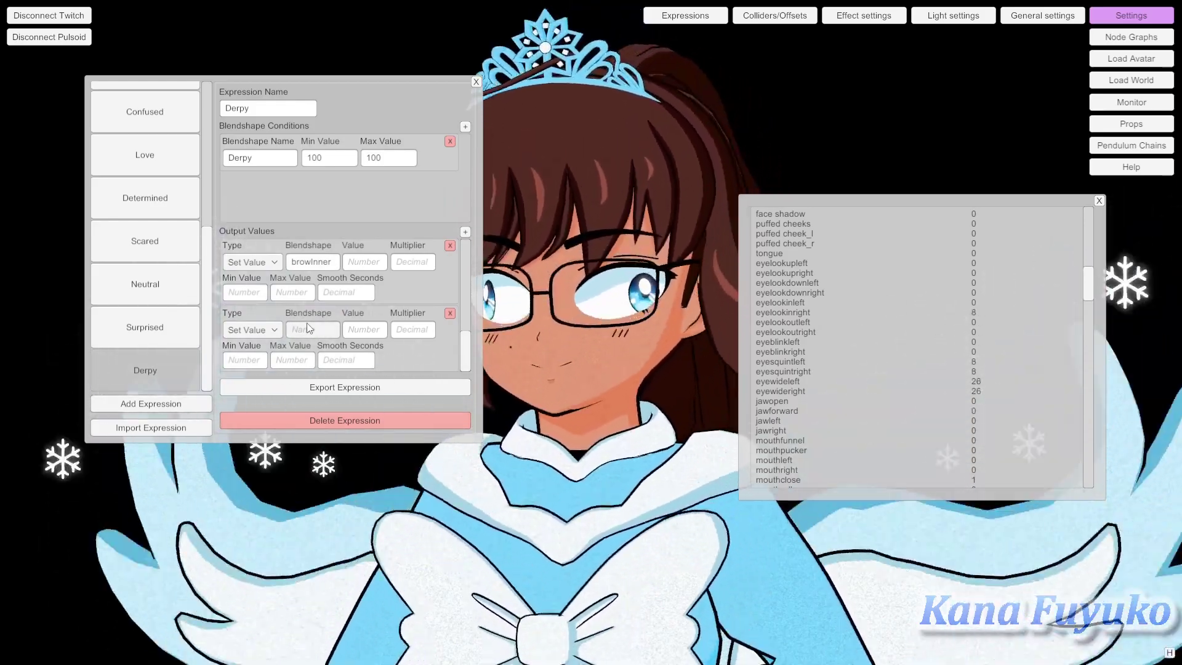
{"action": "type", "text": "brow"}
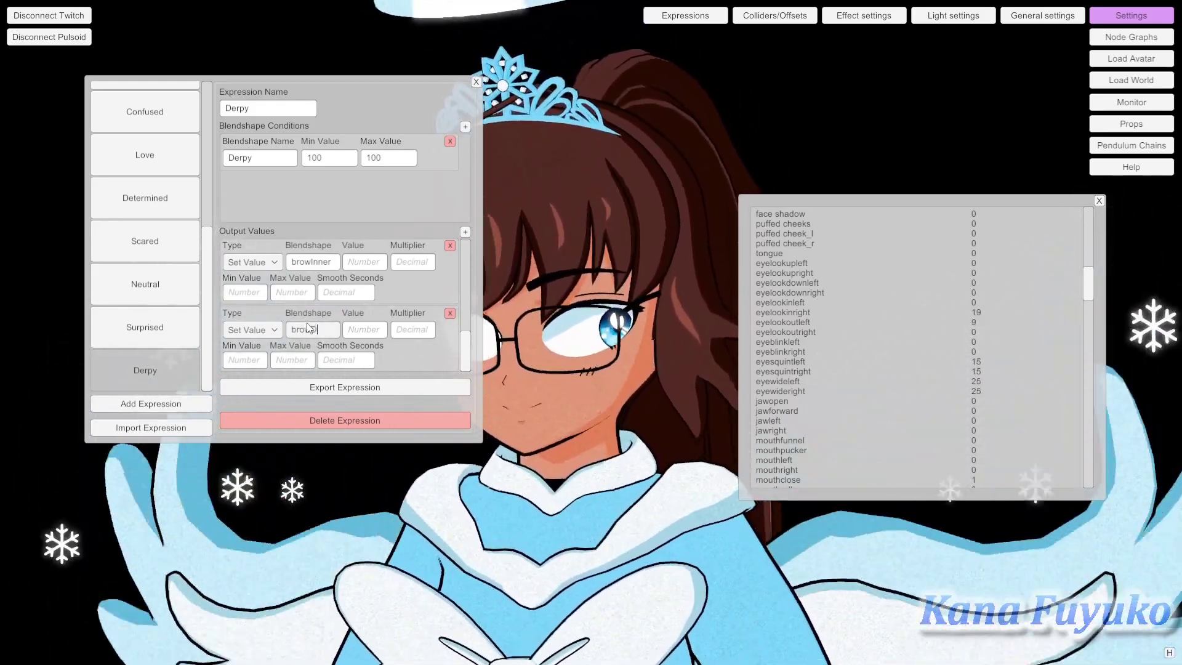
{"action": "type", "text": "DownLeft"}
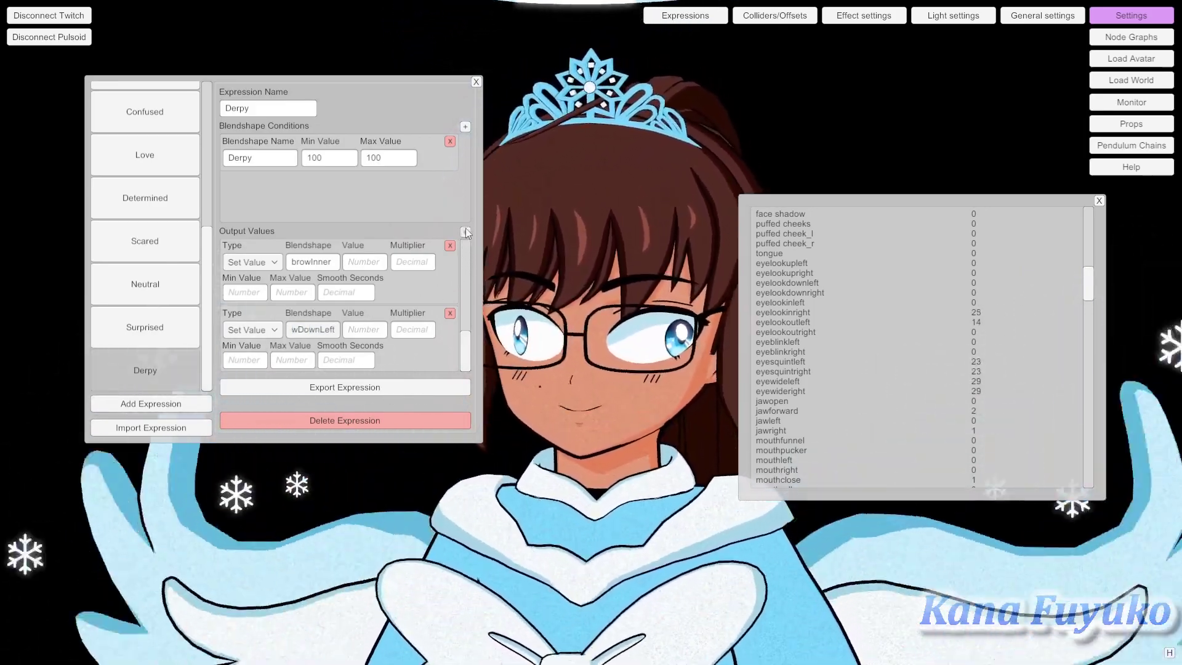
{"action": "left_click", "coordinate": [466, 229]}
{"action": "scroll", "coordinate": [376, 351], "scroll_direction": "down", "scroll_amount": 1}
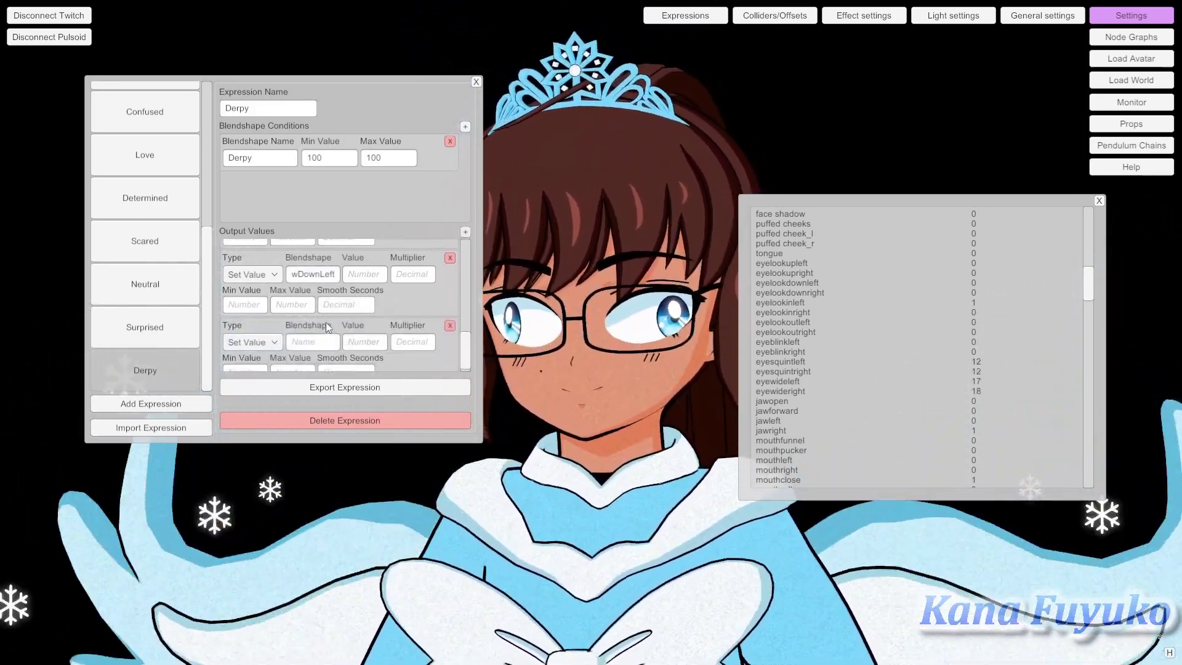
{"action": "left_click", "coordinate": [333, 341]}
{"action": "type", "text": "browDownRight"}
{"action": "key", "text": "Home"}
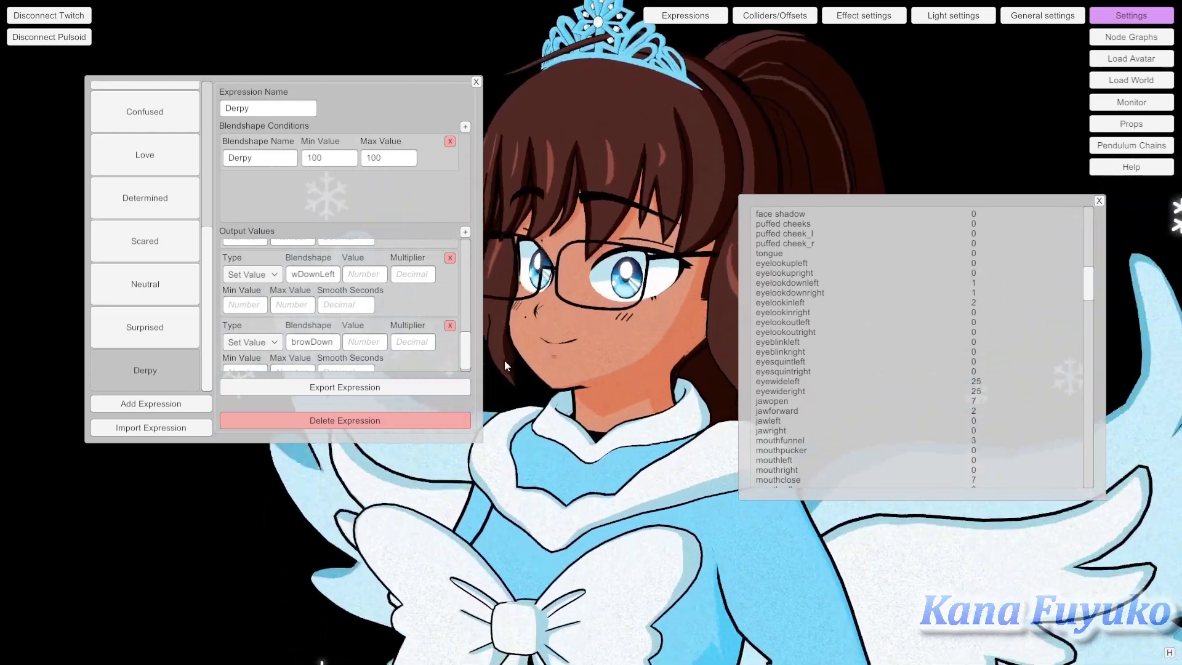
Review the Angry expression's blendshape condition and output values, and return to the Derpy expression.
{"action": "left_click_drag", "start_coordinate": [204, 260], "coordinate": [200, 160]}
{"action": "left_click", "coordinate": [160, 227]}
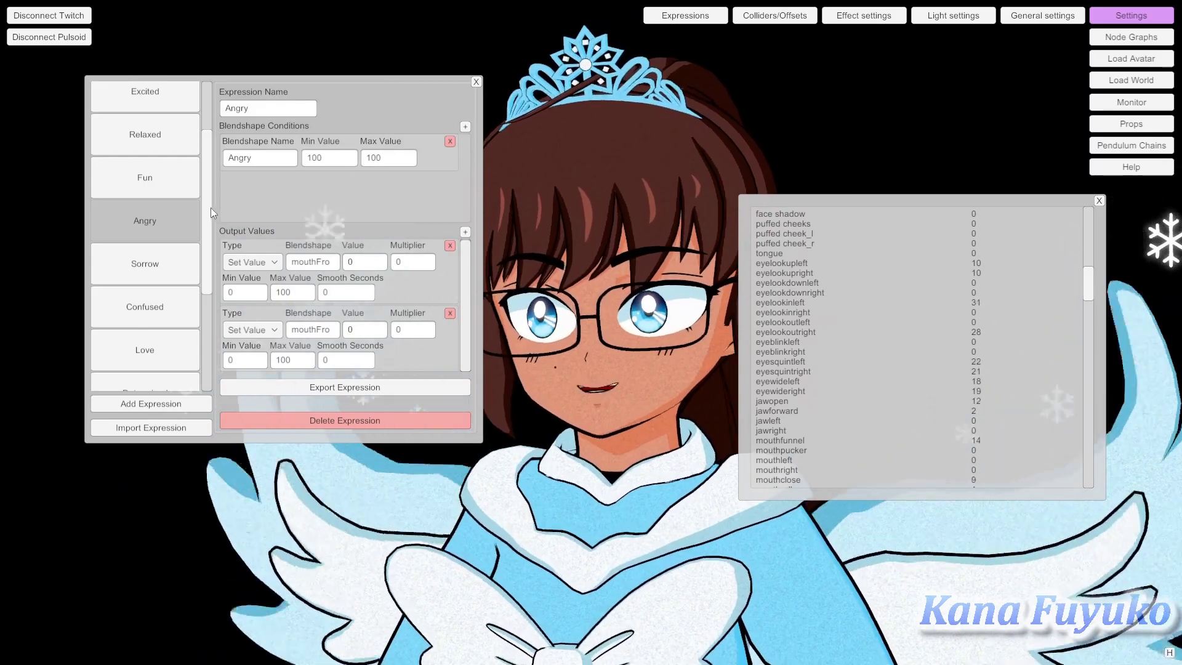
{"action": "left_click_drag", "start_coordinate": [210, 208], "coordinate": [205, 360]}
{"action": "left_click", "coordinate": [198, 356]}
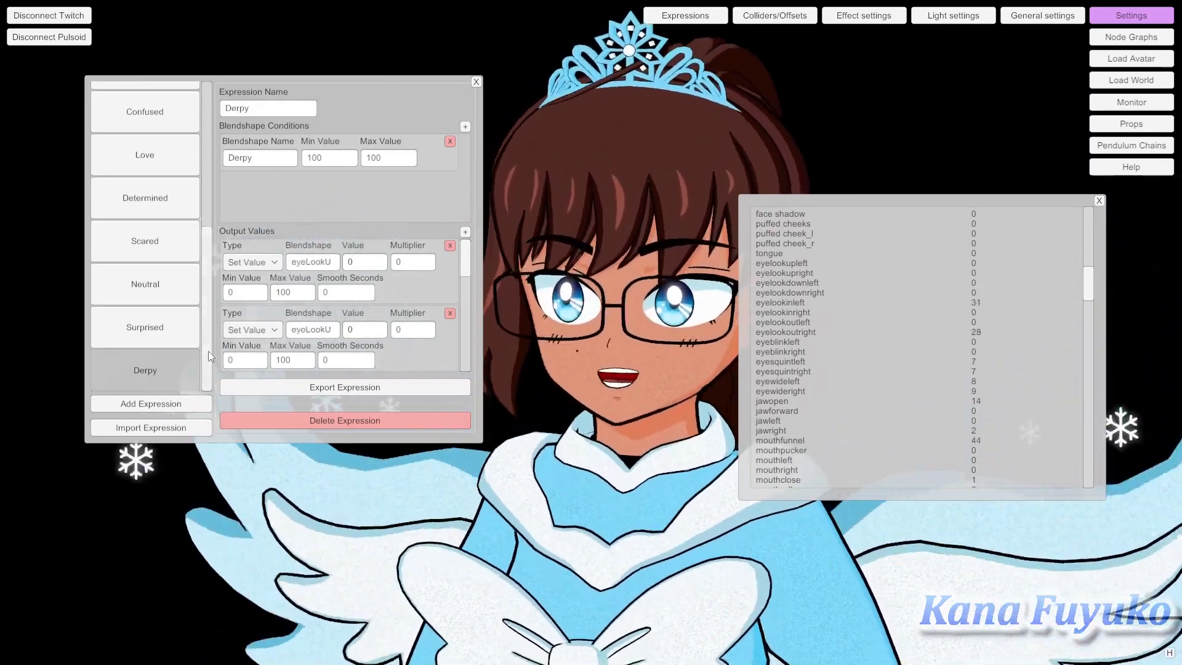